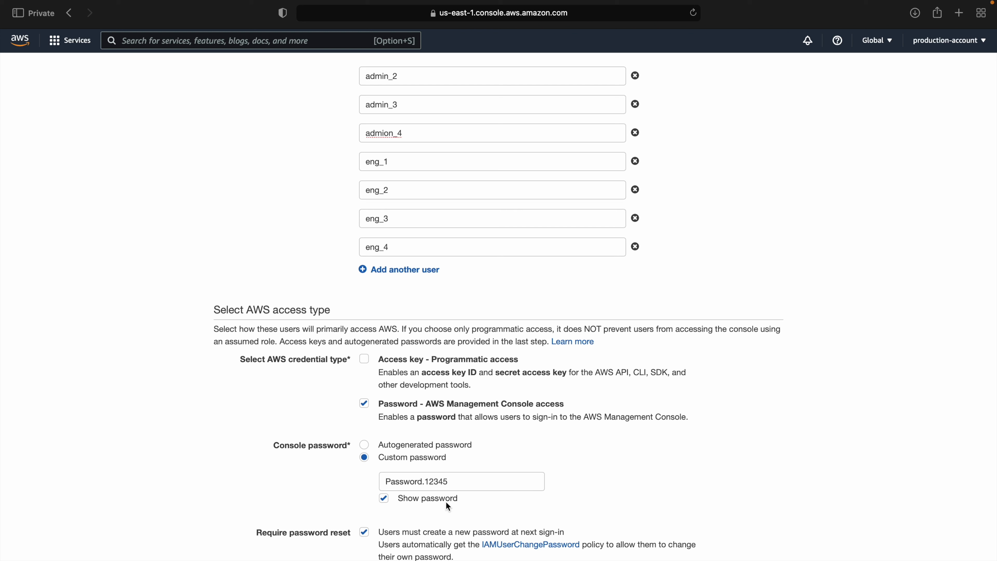
Step: Select the custom password entry and advance to the Set permissions step
{"action": "left_click_drag", "start_coordinate": [451, 480], "coordinate": [379, 485]}
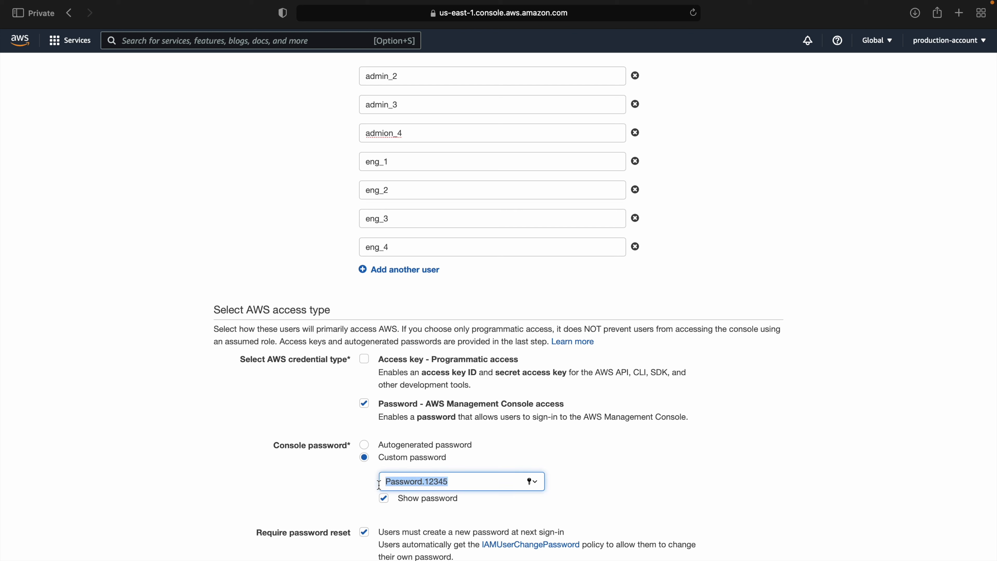
{"action": "key", "text": "Return"}
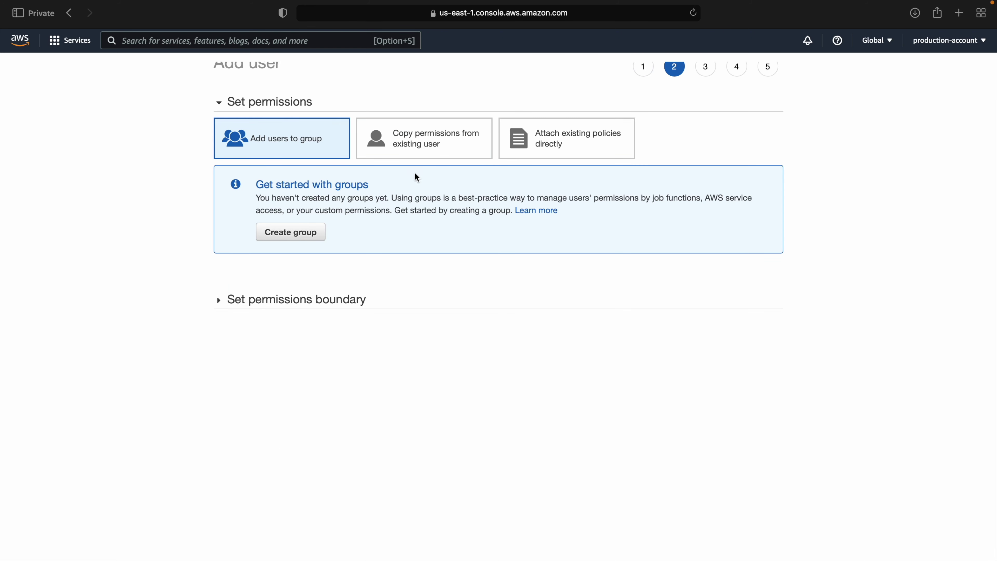
Step: List existing policies for direct attachment, filtered by 'vpc'
{"action": "left_click", "coordinate": [417, 152]}
{"action": "left_click", "coordinate": [515, 155]}
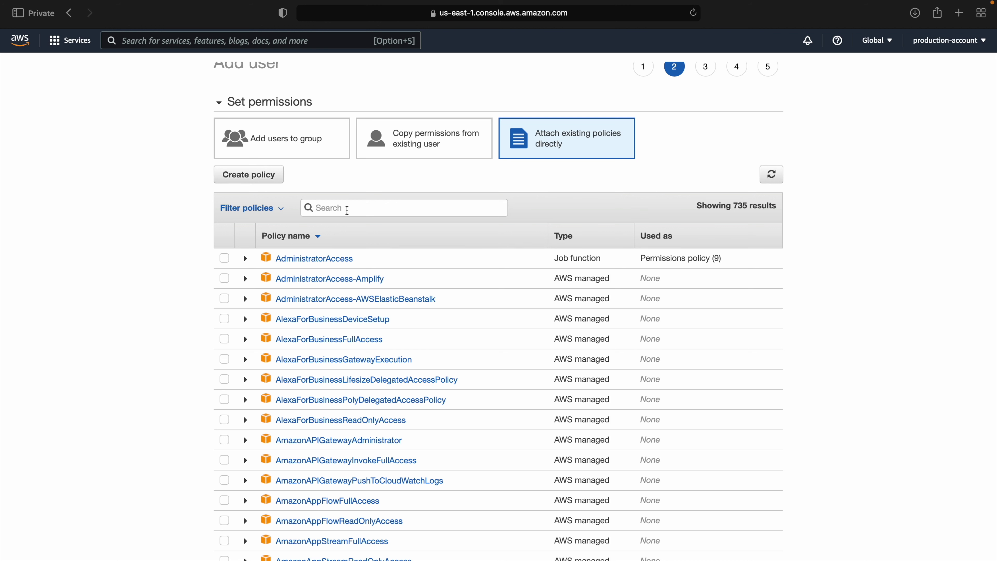
{"action": "type", "text": "vpc"}
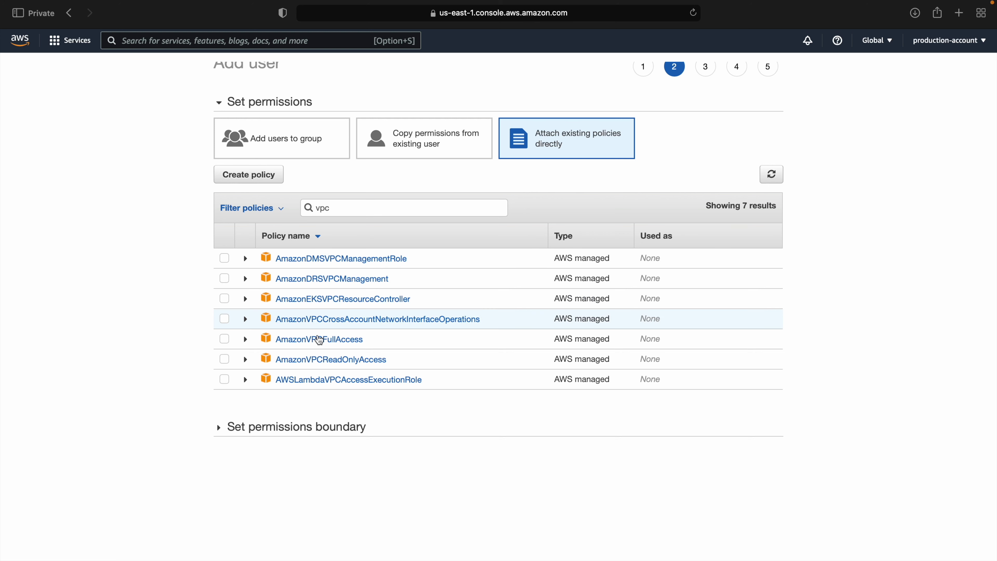
Step: Check AmazonVPCFullAccess and review its policy JSON
{"action": "left_click", "coordinate": [226, 340]}
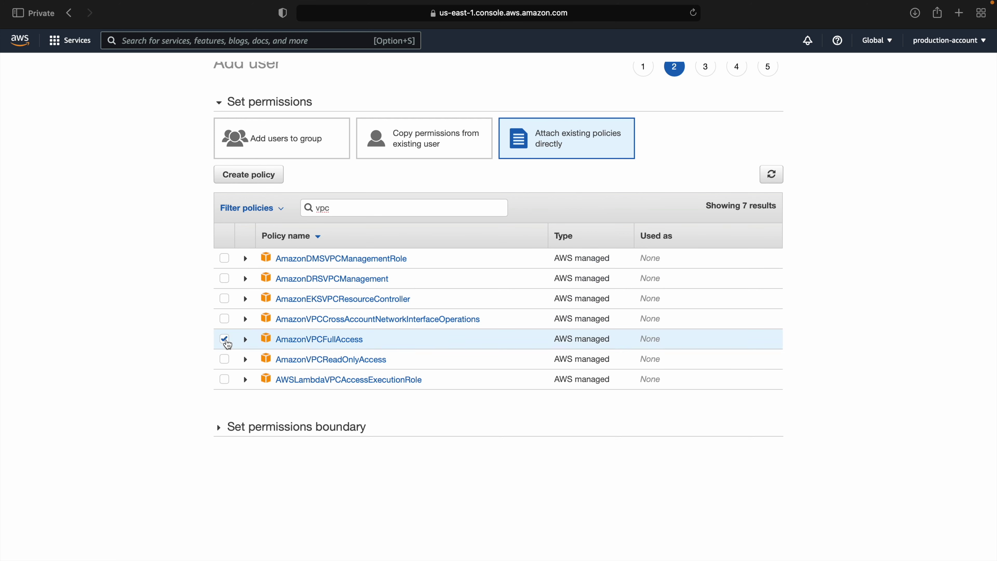
{"action": "left_click", "coordinate": [247, 343]}
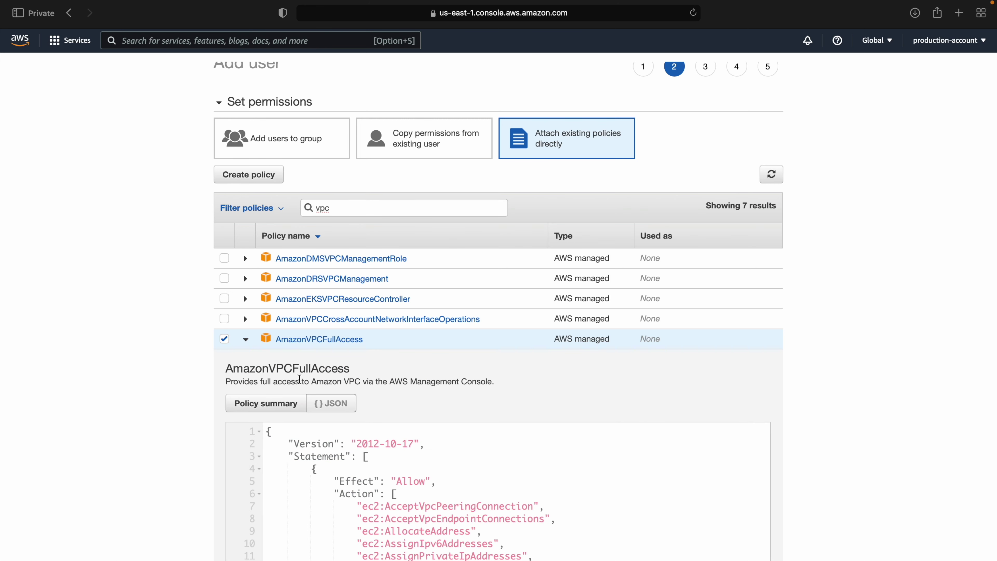
{"action": "scroll", "coordinate": [300, 380], "scroll_direction": "down", "scroll_amount": 3}
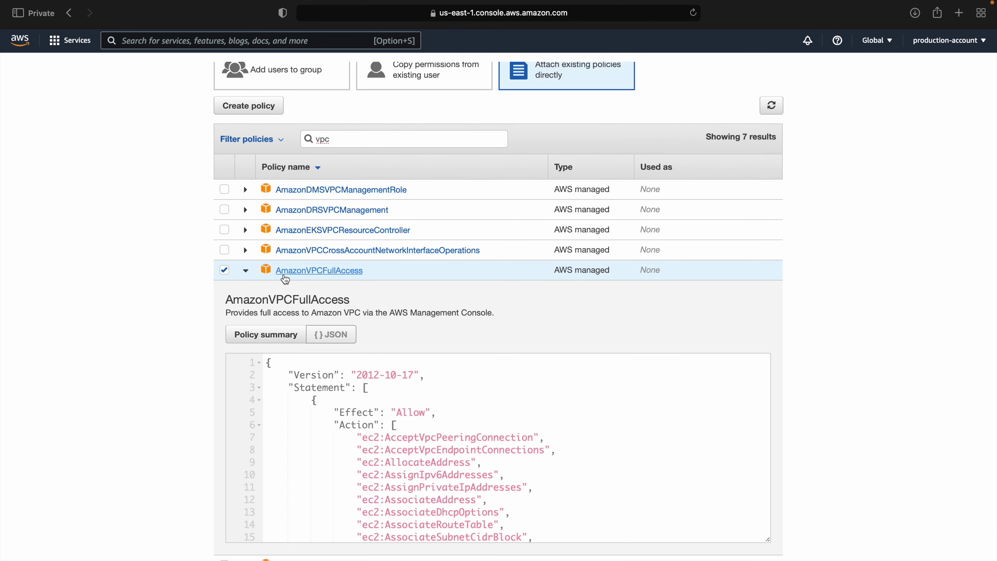
{"action": "scroll", "coordinate": [391, 399], "scroll_direction": "down", "scroll_amount": 15}
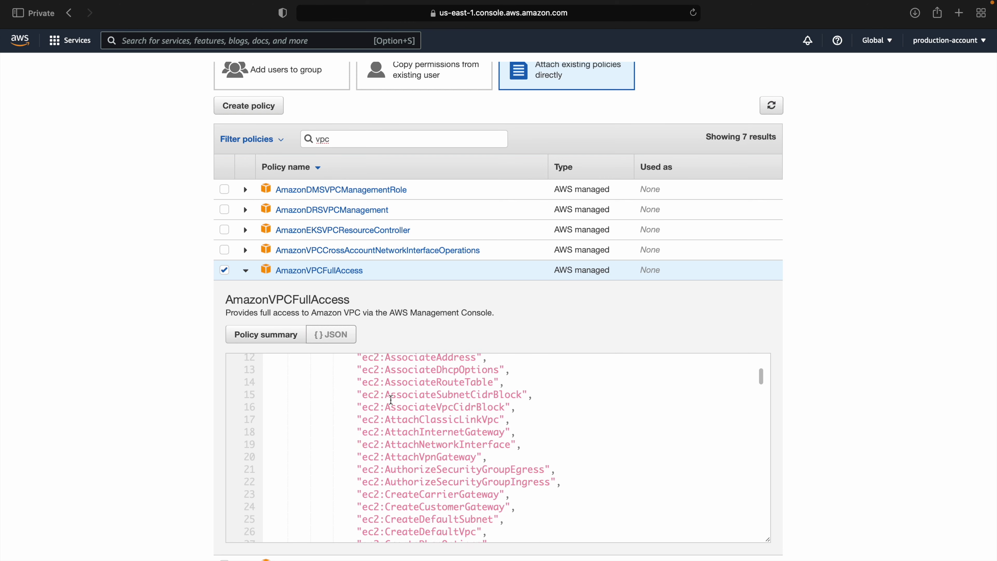
{"action": "scroll", "coordinate": [392, 400], "scroll_direction": "down", "scroll_amount": 20}
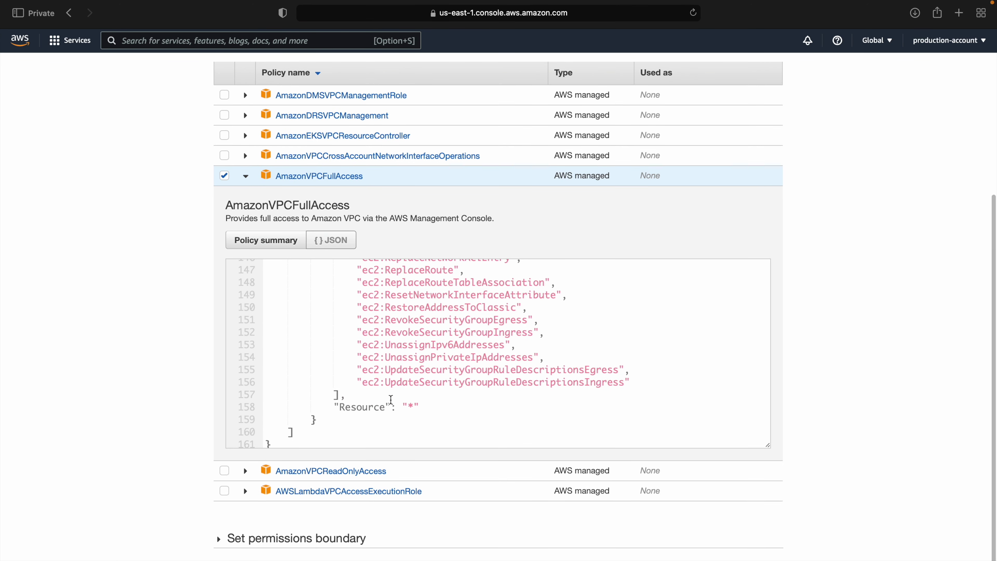
{"action": "scroll", "coordinate": [391, 400], "scroll_direction": "up", "scroll_amount": 20}
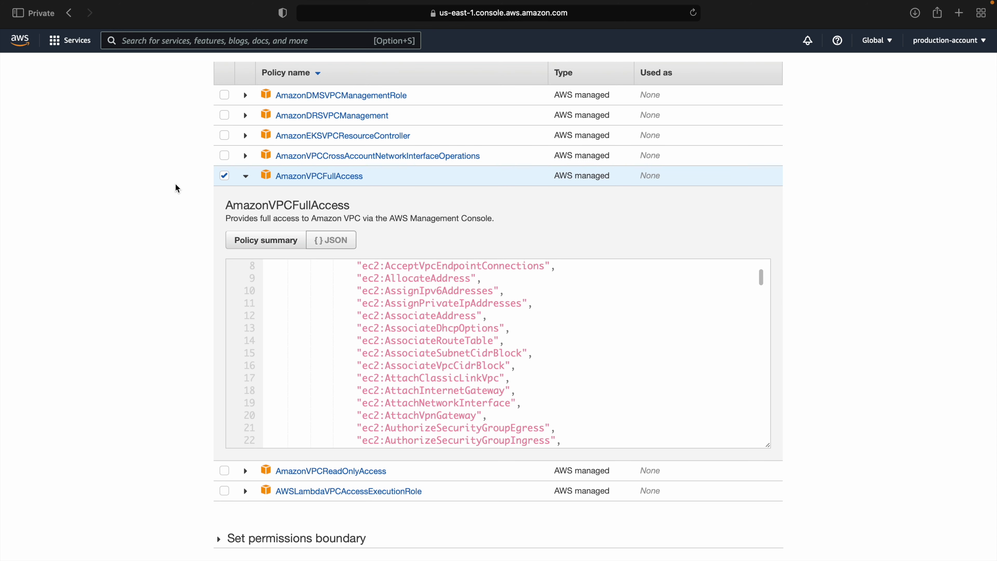
{"action": "left_click", "coordinate": [245, 179]}
Step: Review the AmazonVPCReadOnlyAccess policy JSON, then leave it unchecked
{"action": "left_click", "coordinate": [225, 360]}
{"action": "left_click", "coordinate": [244, 361]}
{"action": "scroll", "coordinate": [379, 466], "scroll_direction": "down", "scroll_amount": 10}
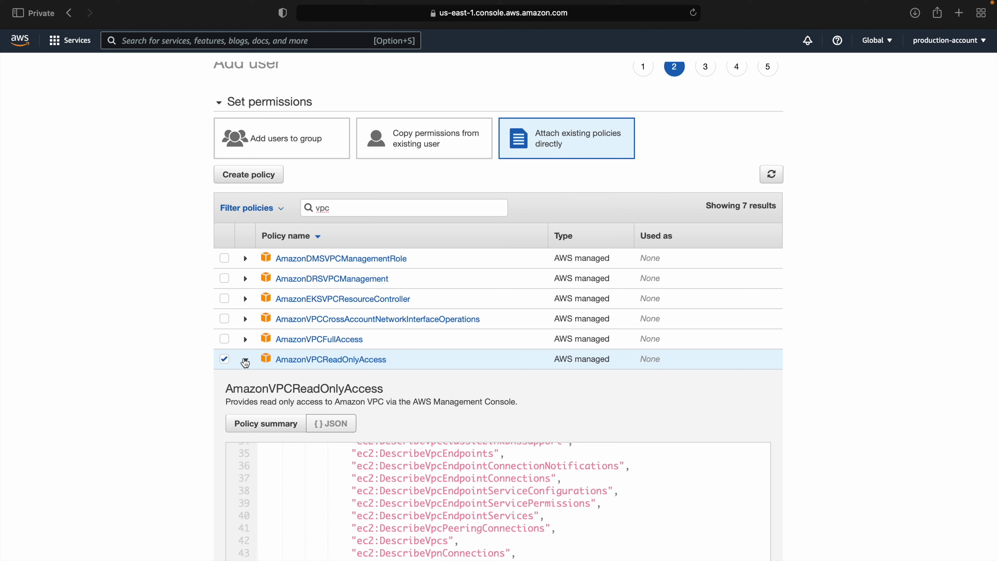
{"action": "left_click", "coordinate": [245, 362]}
{"action": "left_click", "coordinate": [231, 362]}
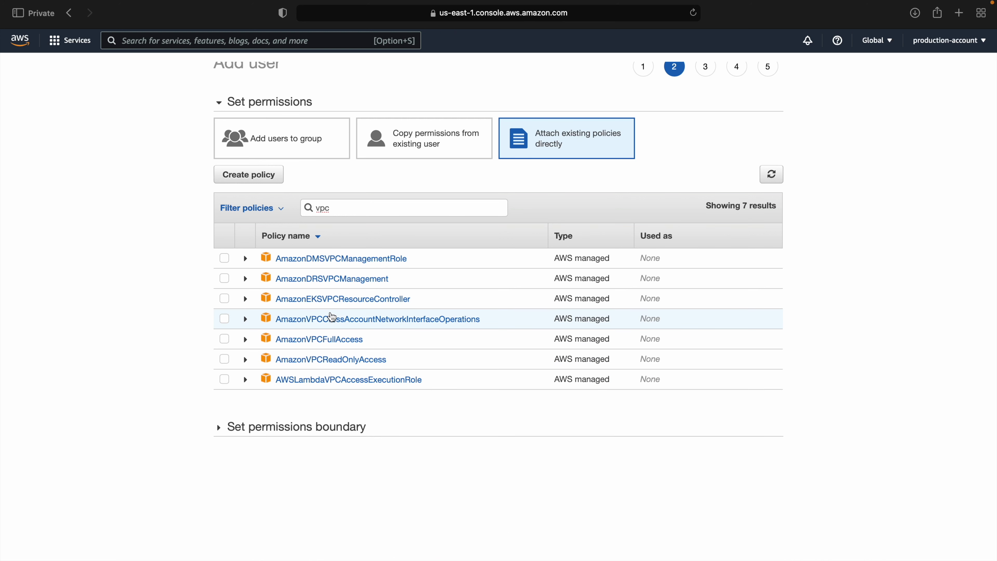
Step: Replace the policy search with 'ec2' and browse the EC2 policy results
{"action": "key", "text": "super+a"}
{"action": "type", "text": "ec2"}
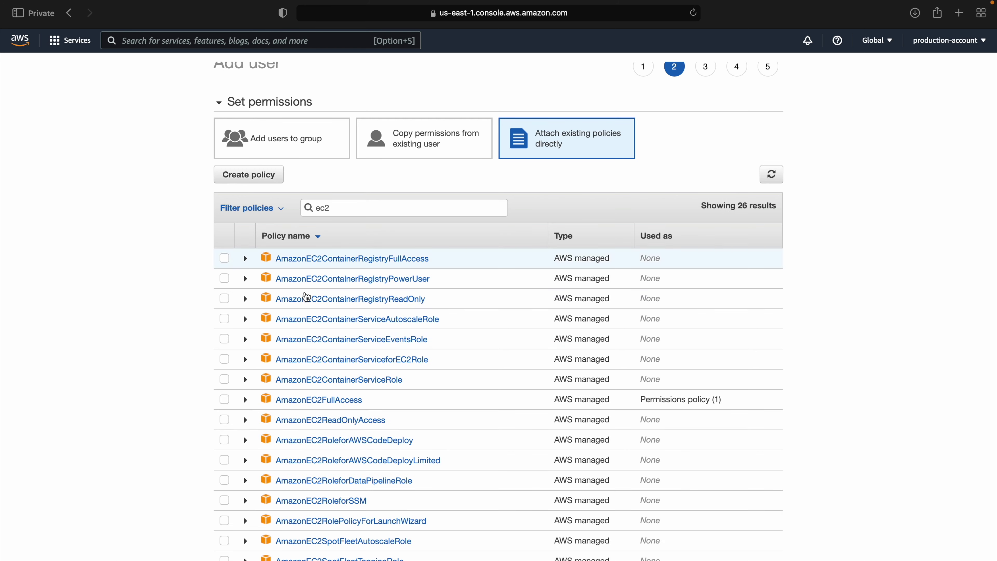
{"action": "scroll", "coordinate": [329, 372], "scroll_direction": "down", "scroll_amount": 2}
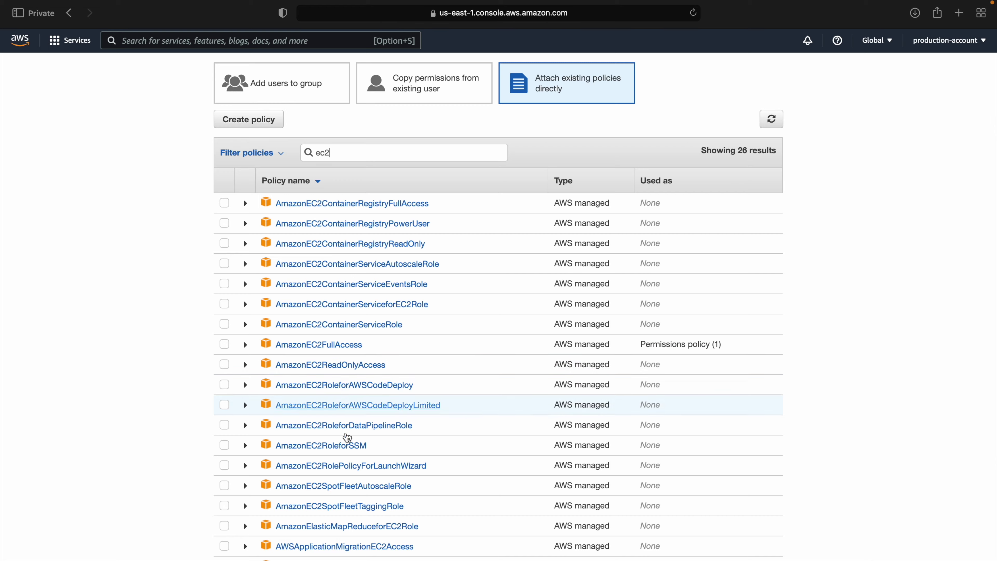
{"action": "scroll", "coordinate": [348, 451], "scroll_direction": "down", "scroll_amount": 4}
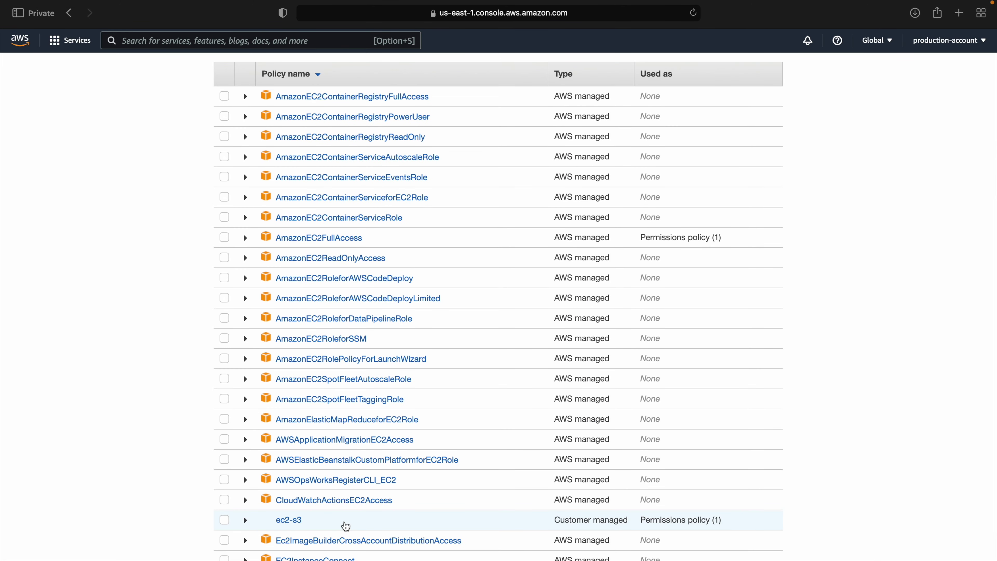
{"action": "scroll", "coordinate": [345, 526], "scroll_direction": "down", "scroll_amount": 3}
{"action": "scroll", "coordinate": [345, 527], "scroll_direction": "up", "scroll_amount": 7}
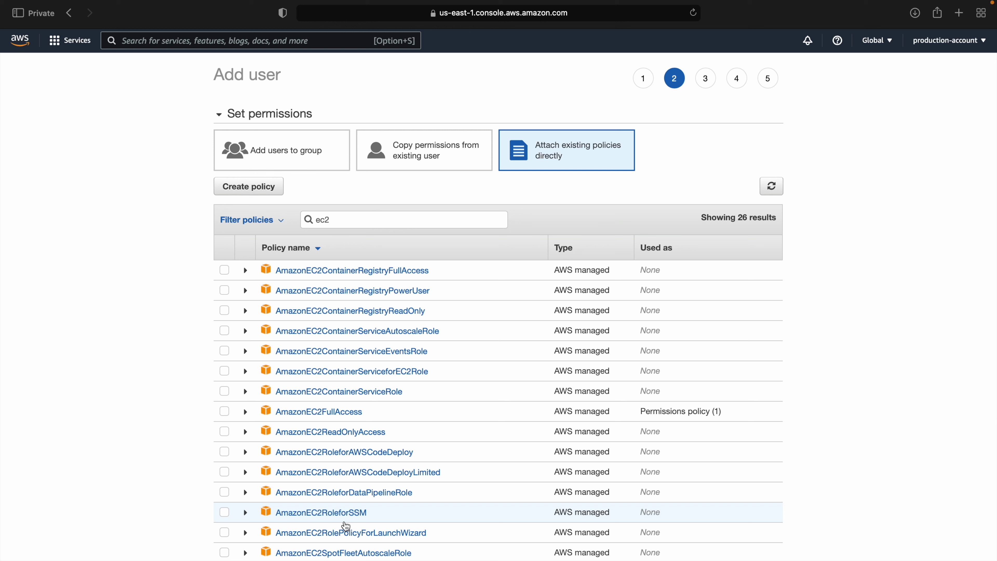
{"action": "scroll", "coordinate": [346, 526], "scroll_direction": "down", "scroll_amount": 5}
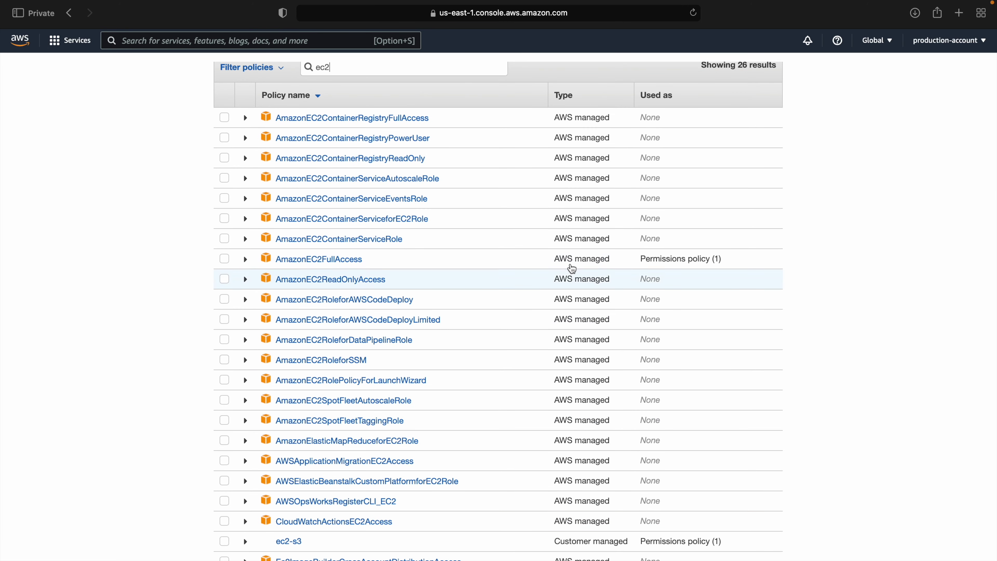
{"action": "scroll", "coordinate": [435, 121], "scroll_direction": "up", "scroll_amount": 4}
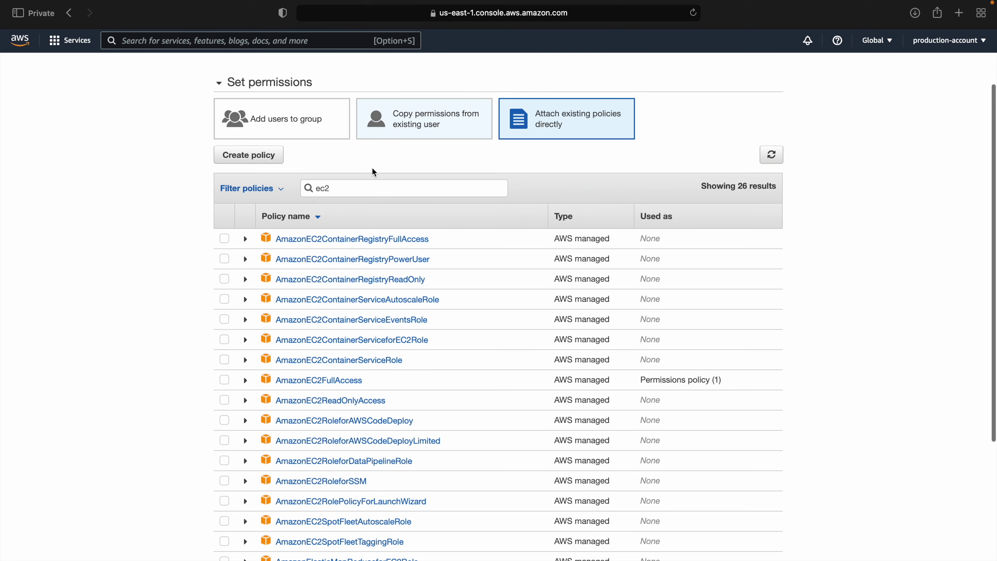
{"action": "scroll", "coordinate": [369, 477], "scroll_direction": "down", "scroll_amount": 1}
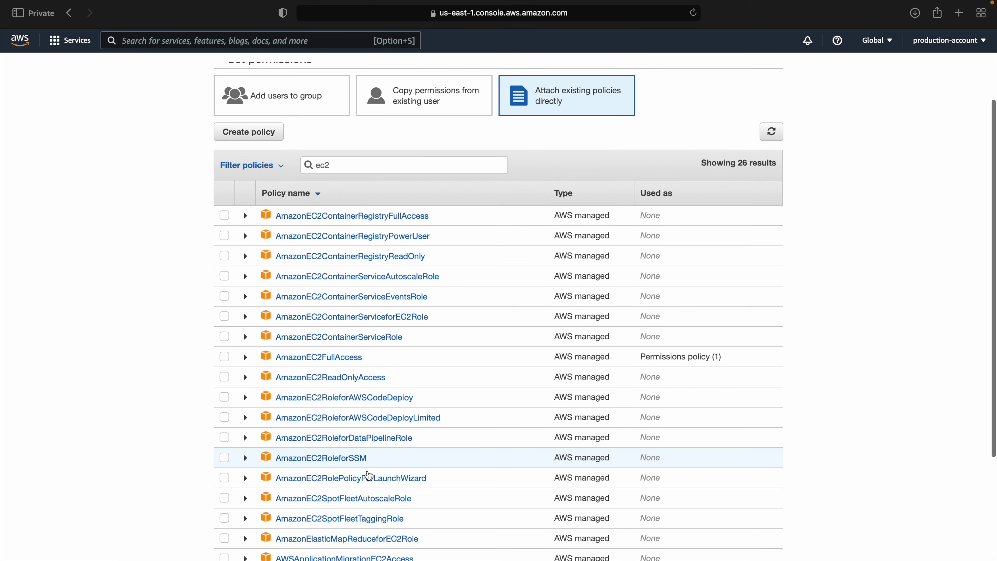
{"action": "left_click_drag", "start_coordinate": [556, 216], "coordinate": [628, 217]}
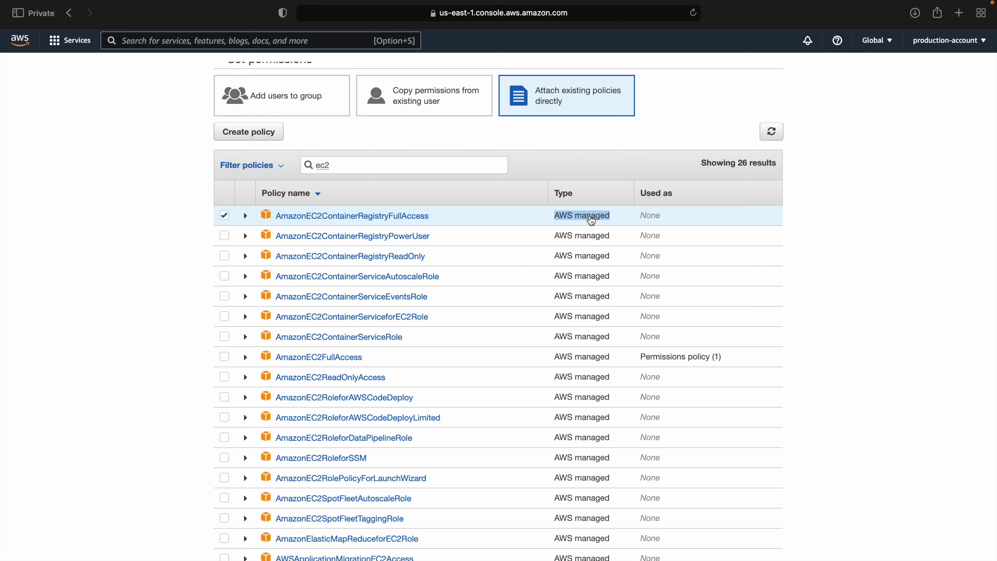
{"action": "scroll", "coordinate": [591, 220], "scroll_direction": "down", "scroll_amount": 5}
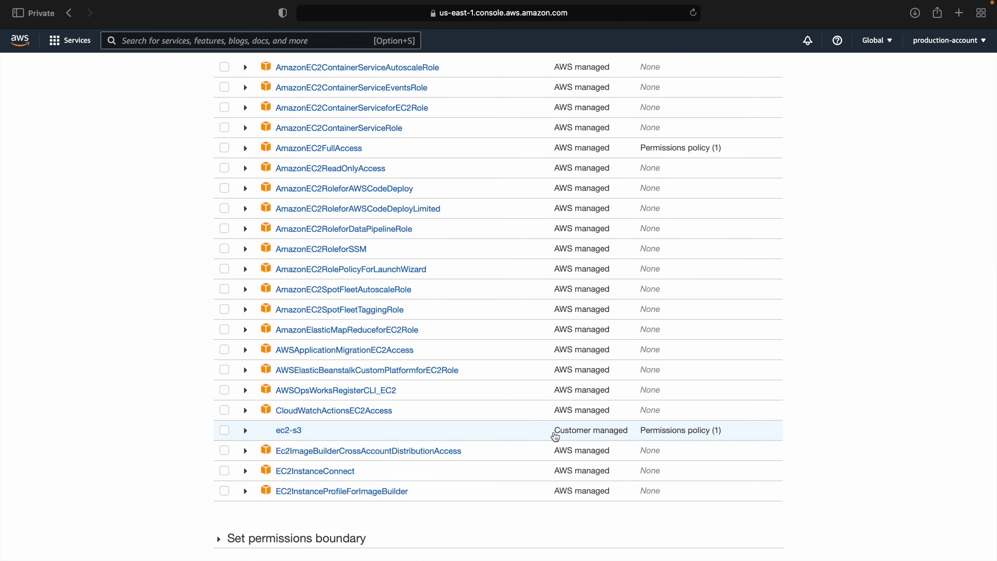
Step: Inspect the ec2-s3 customer managed policy, leave it unattached, and refresh the policy list
{"action": "left_click_drag", "start_coordinate": [554, 431], "coordinate": [632, 435]}
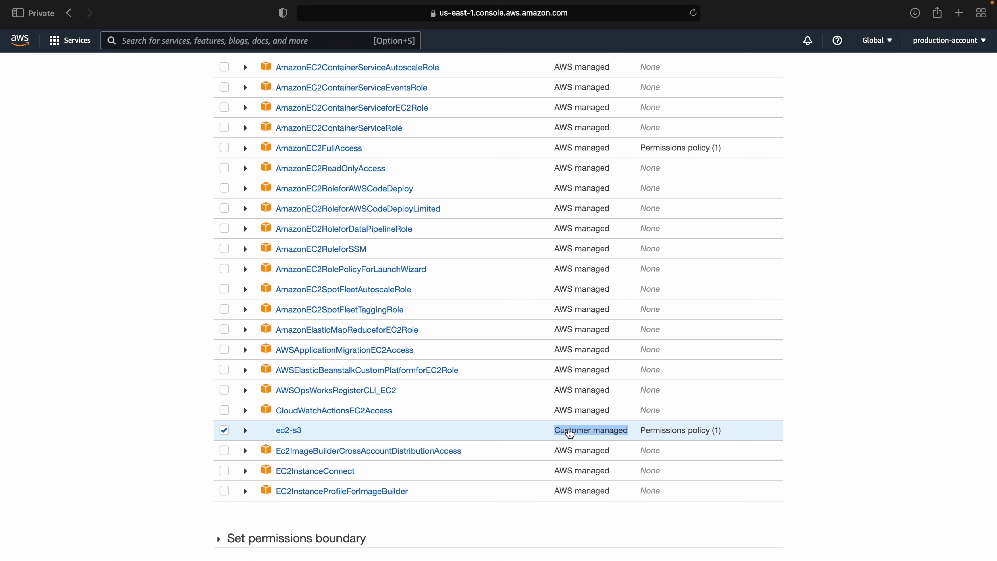
{"action": "scroll", "coordinate": [601, 225], "scroll_direction": "up", "scroll_amount": 3}
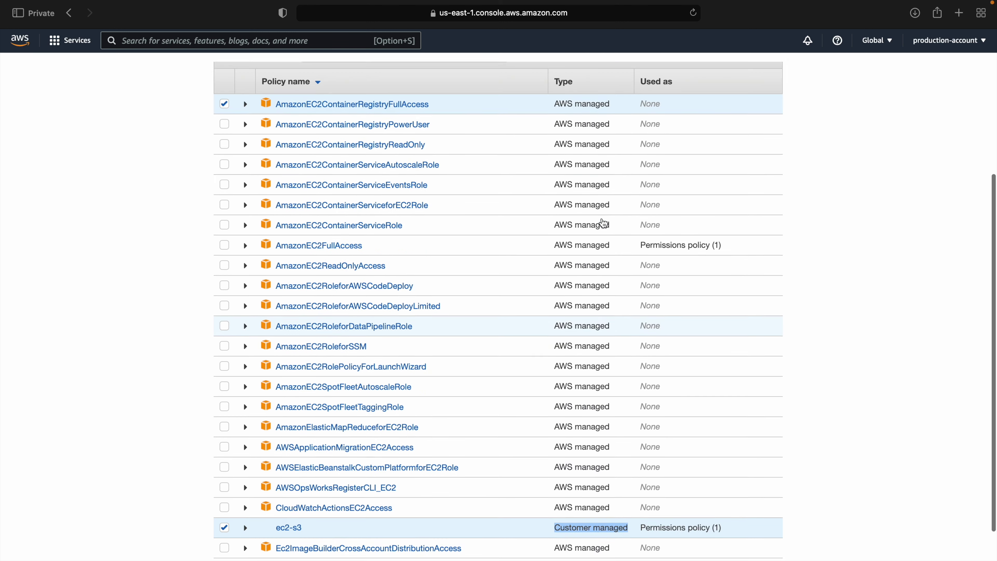
{"action": "scroll", "coordinate": [601, 223], "scroll_direction": "down", "scroll_amount": 3}
{"action": "scroll", "coordinate": [604, 223], "scroll_direction": "up", "scroll_amount": 1}
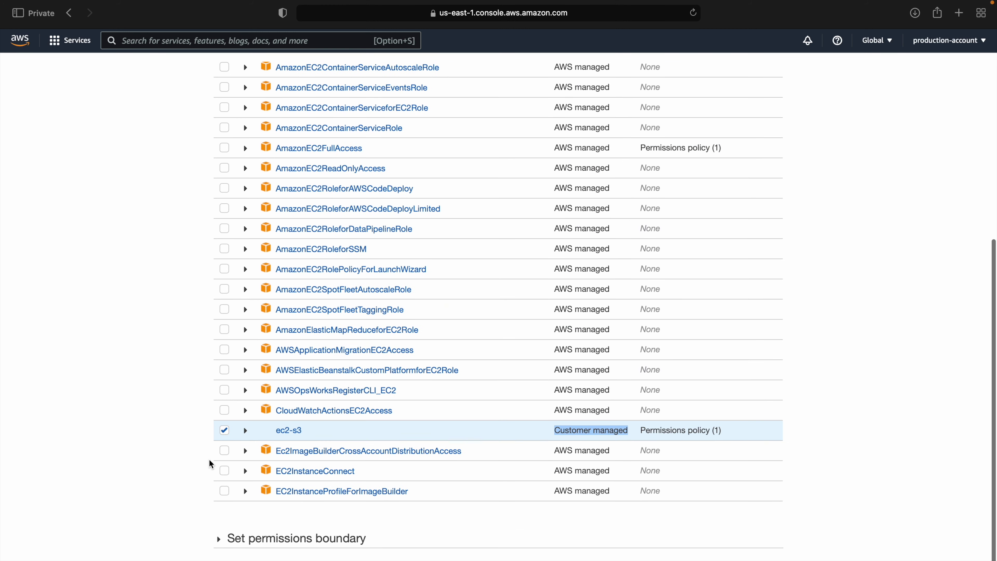
{"action": "left_click", "coordinate": [221, 436]}
{"action": "scroll", "coordinate": [221, 436], "scroll_direction": "up", "scroll_amount": 7}
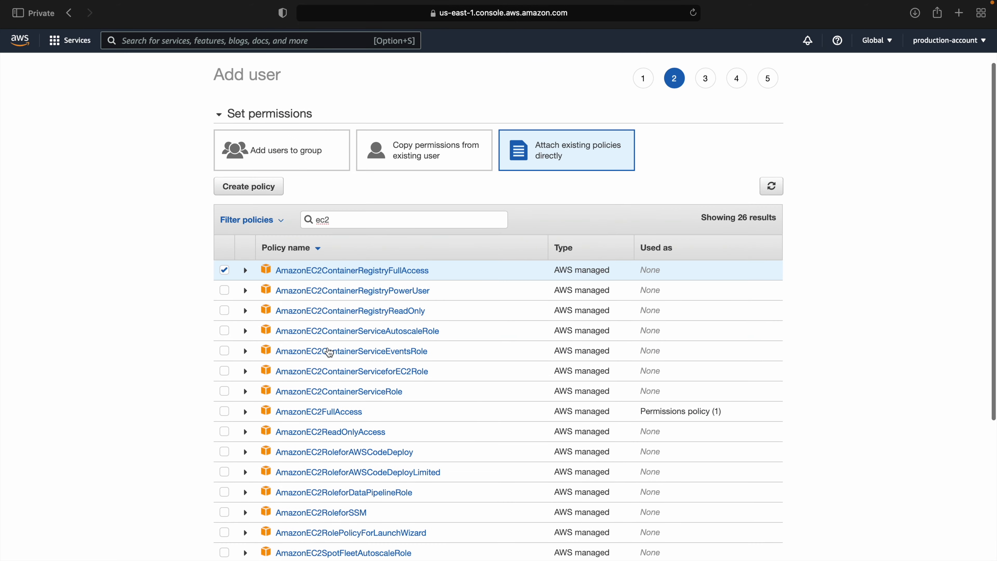
{"action": "scroll", "coordinate": [418, 347], "scroll_direction": "down", "scroll_amount": 5}
{"action": "scroll", "coordinate": [418, 341], "scroll_direction": "up", "scroll_amount": 5}
{"action": "left_click", "coordinate": [778, 192]}
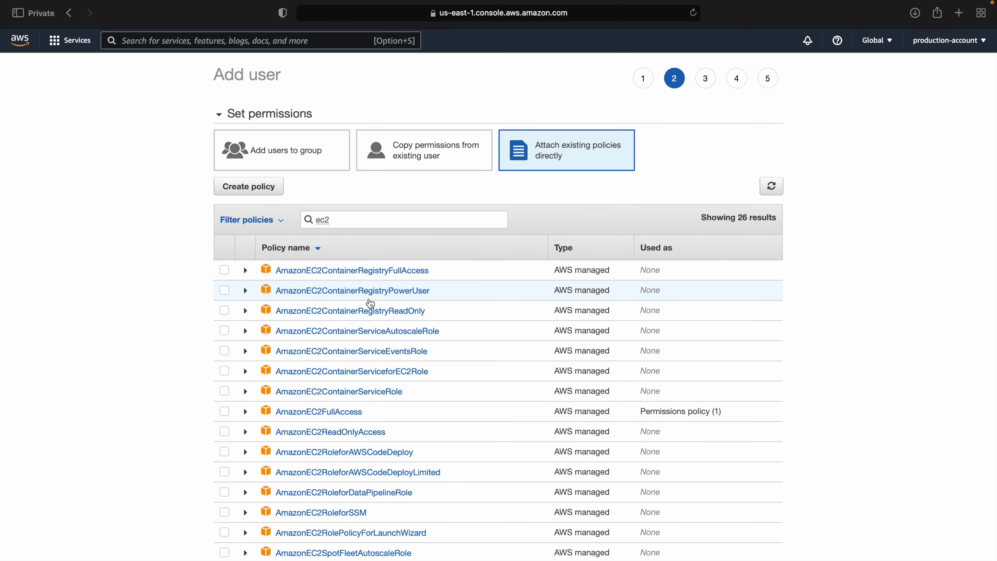
{"action": "scroll", "coordinate": [369, 310], "scroll_direction": "down", "scroll_amount": 5}
Step: Add the tag Name = users and proceed to the review step
{"action": "left_click", "coordinate": [660, 550]}
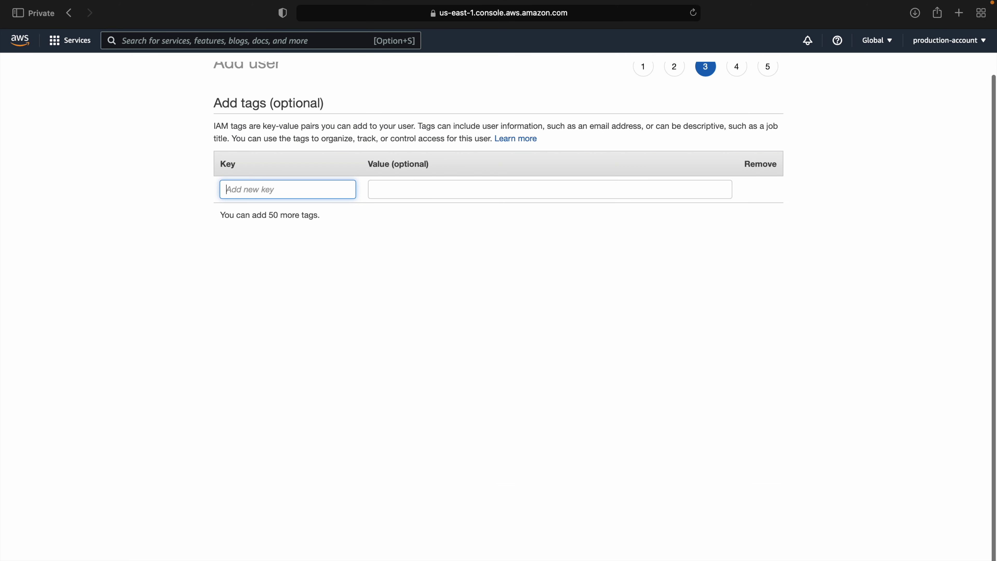
{"action": "type", "text": "N"}
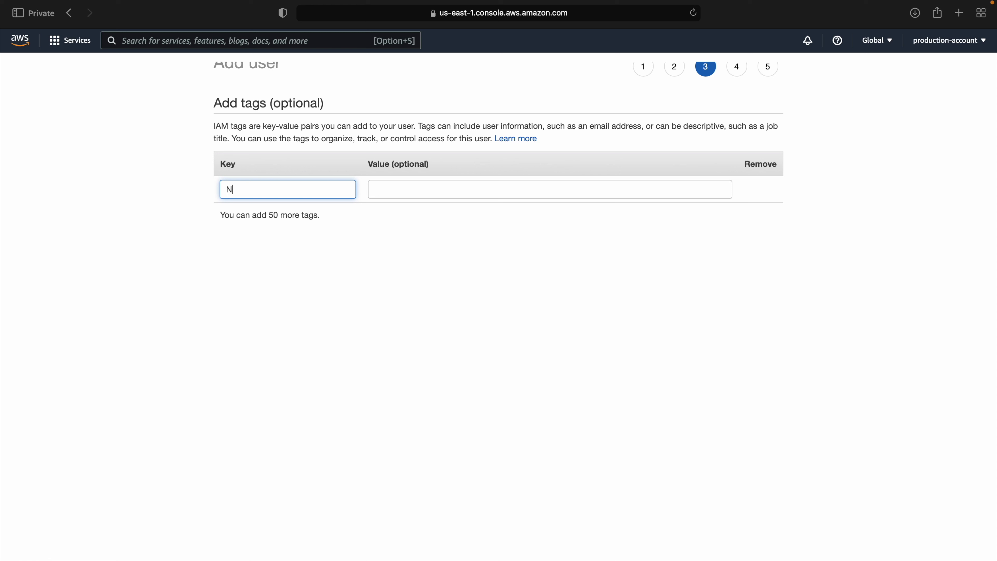
{"action": "type", "text": "ame"}
{"action": "key", "text": "Tab"}
{"action": "type", "text": "users"}
{"action": "key", "text": "Return"}
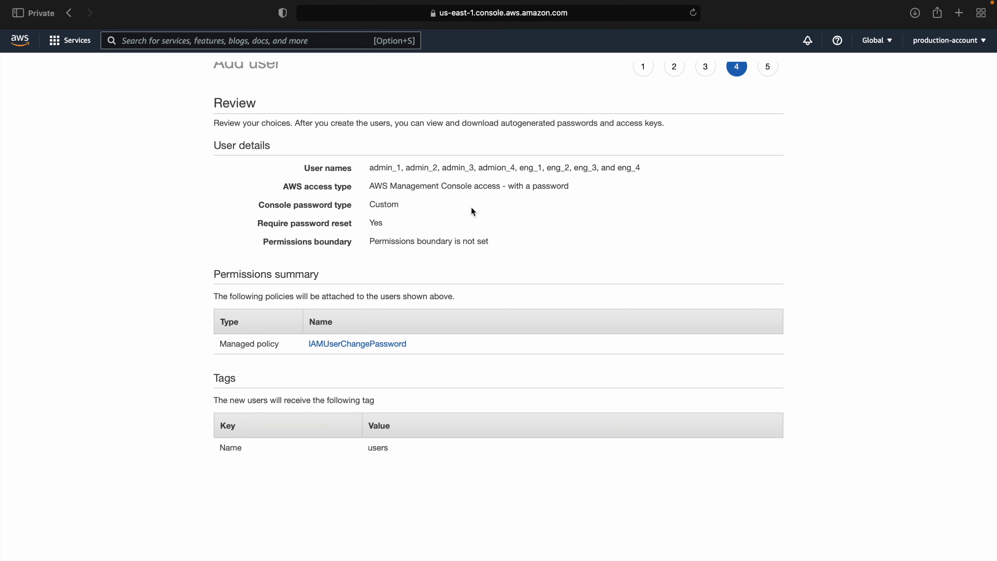
Step: Review the user names, access and password type, and managed policy in the summary
{"action": "left_click_drag", "start_coordinate": [369, 168], "coordinate": [661, 168]}
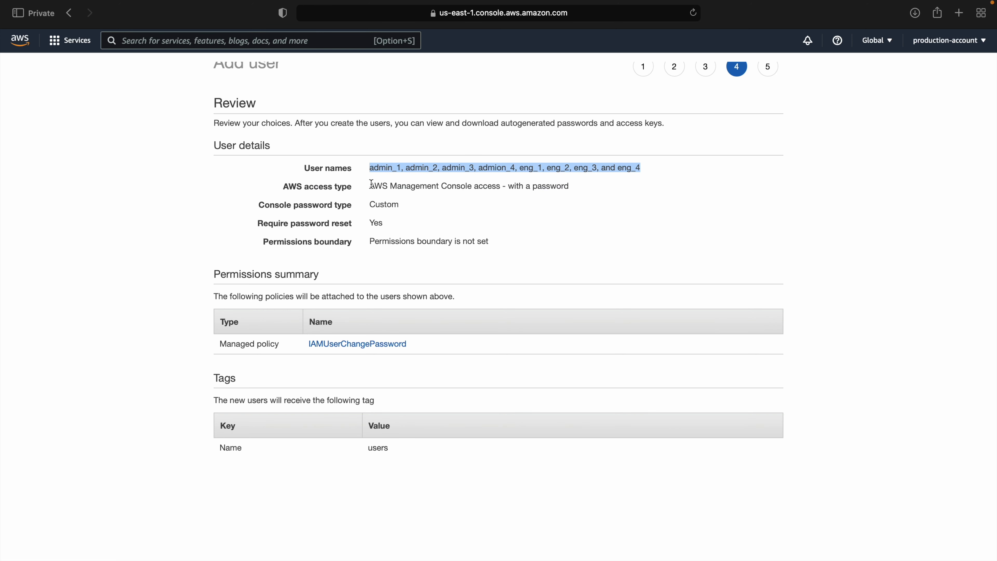
{"action": "left_click_drag", "start_coordinate": [371, 184], "coordinate": [330, 209]}
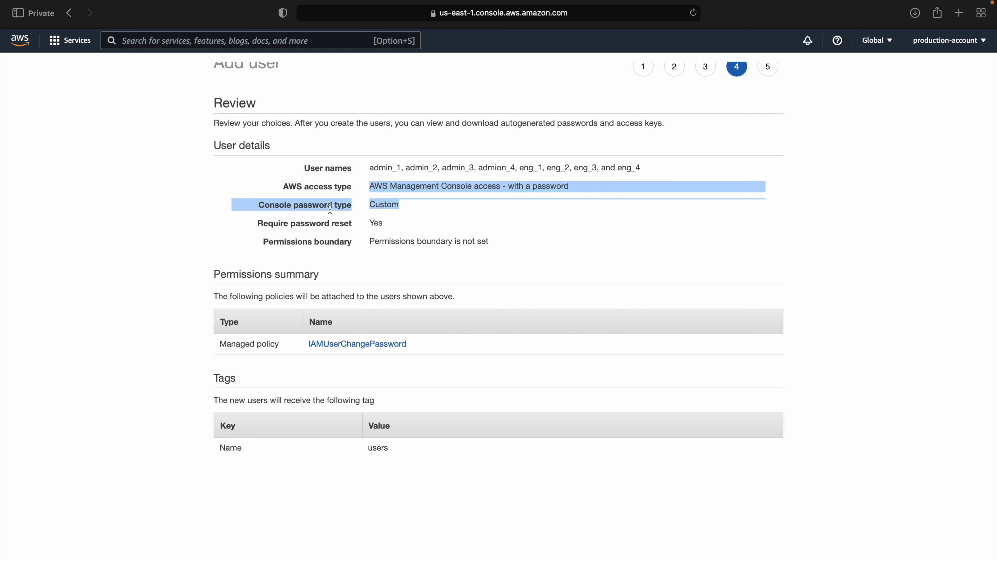
{"action": "left_click", "coordinate": [374, 222]}
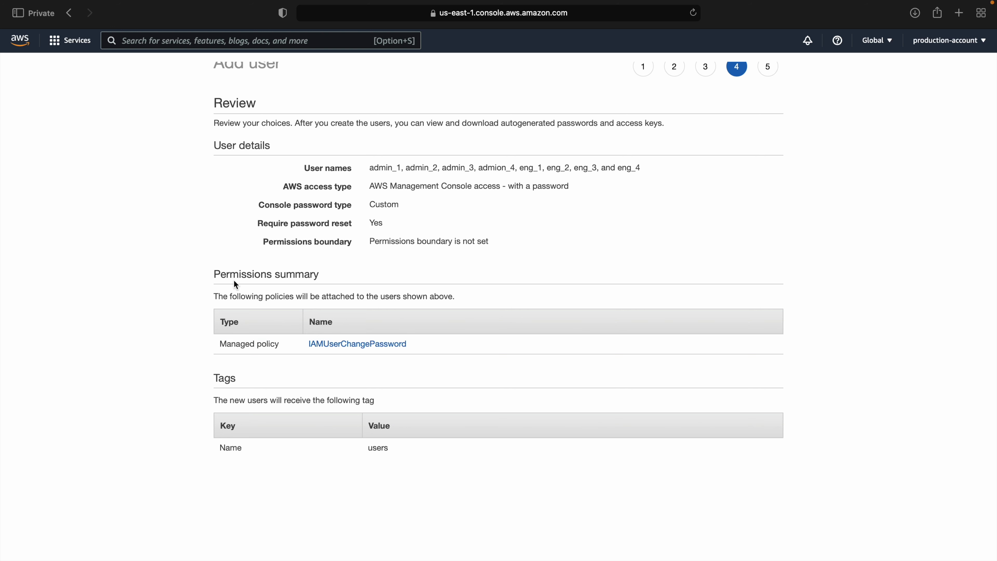
{"action": "left_click_drag", "start_coordinate": [222, 277], "coordinate": [343, 289]}
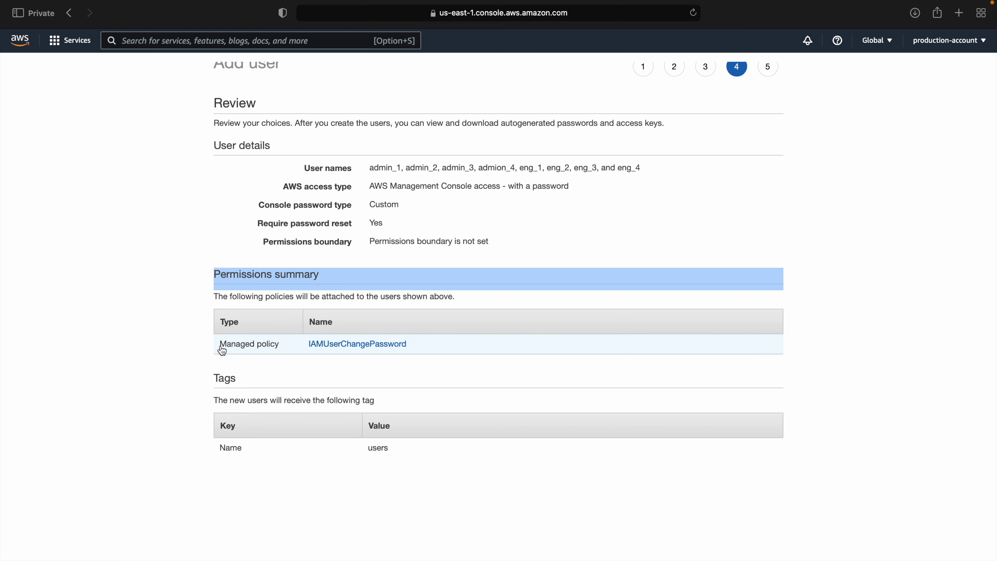
{"action": "left_click_drag", "start_coordinate": [220, 345], "coordinate": [279, 344]}
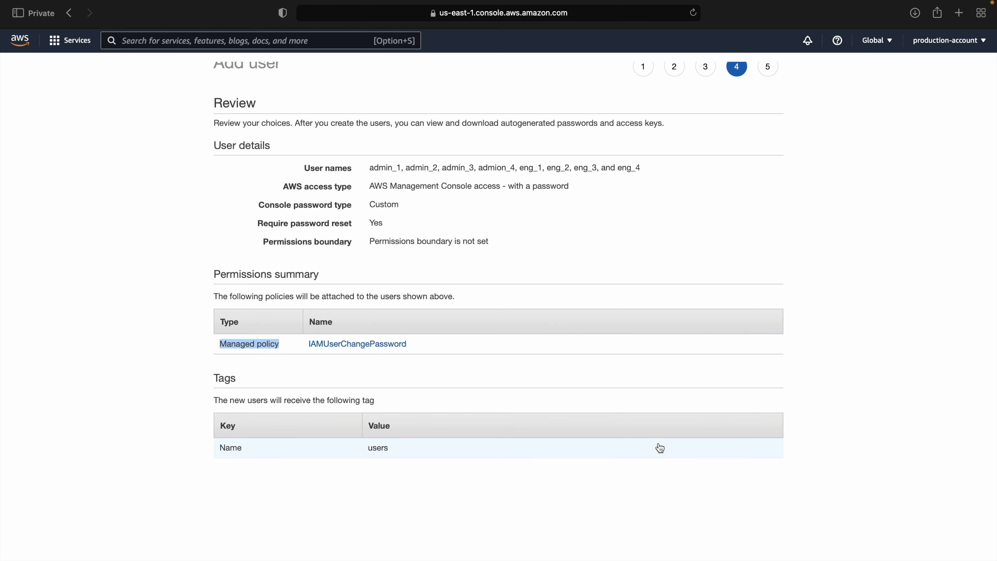
{"action": "scroll", "coordinate": [661, 448], "scroll_direction": "up", "scroll_amount": 1}
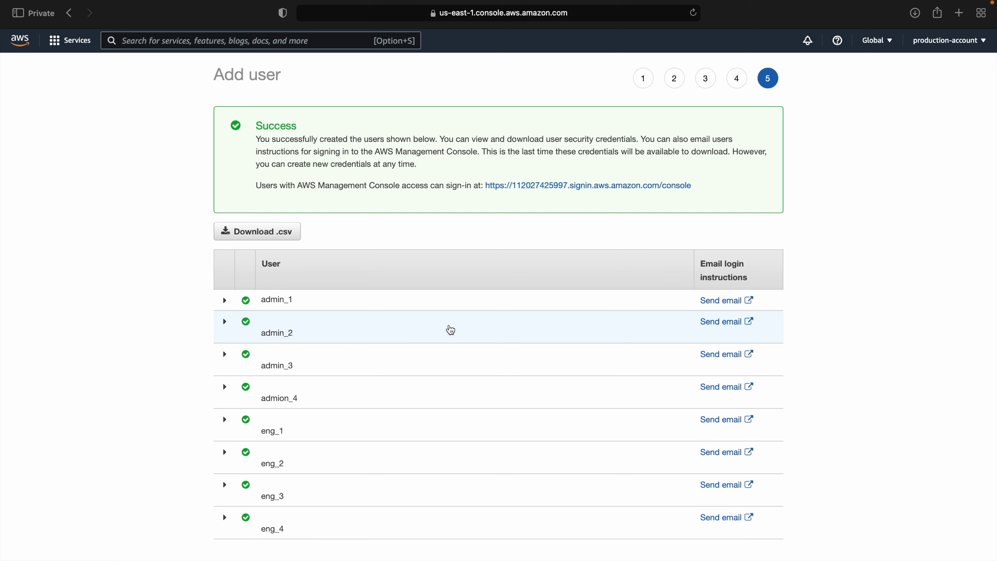
Step: Expand and collapse admin_1's and admin_2's creation details
{"action": "scroll", "coordinate": [342, 445], "scroll_direction": "down", "scroll_amount": 1}
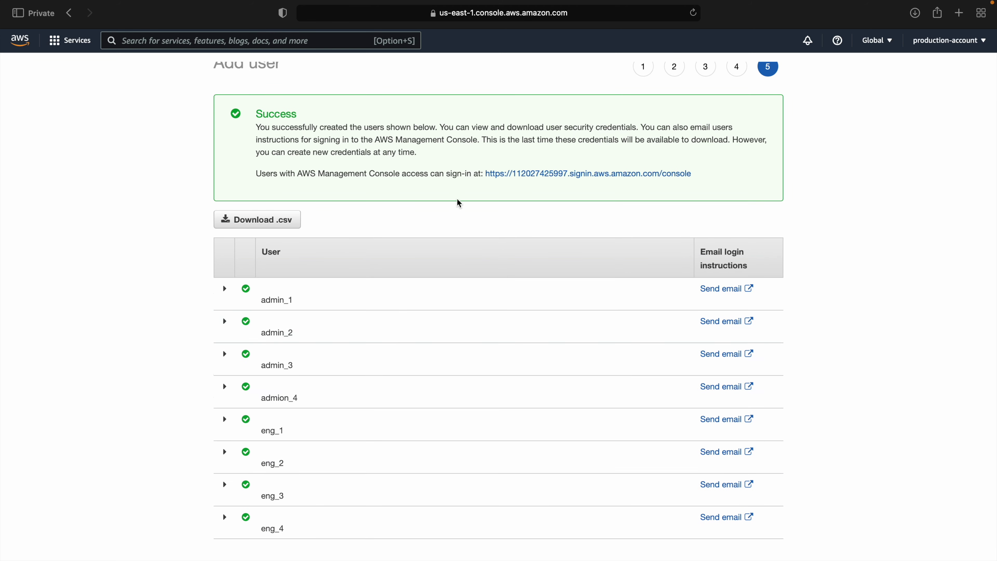
{"action": "left_click", "coordinate": [224, 289]}
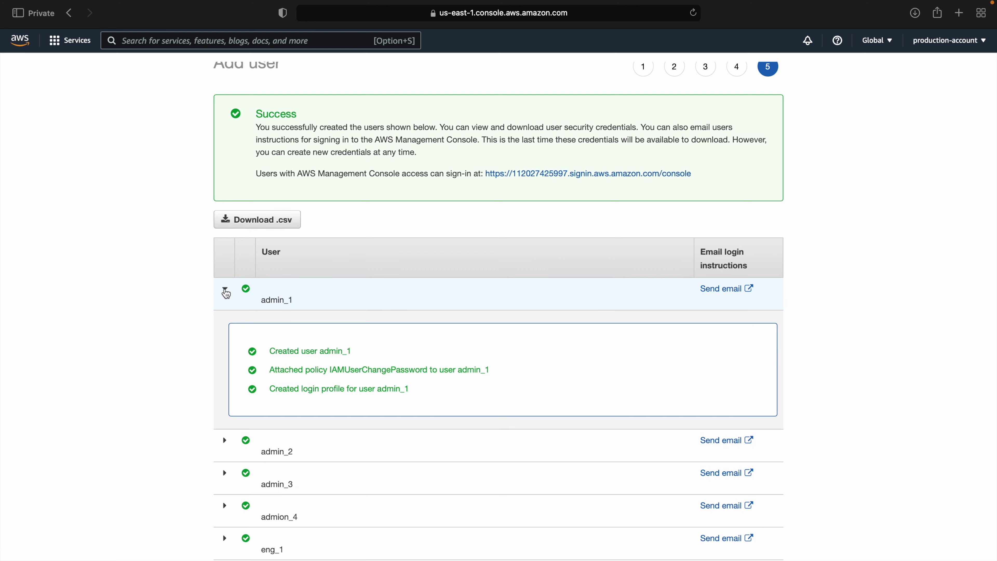
{"action": "scroll", "coordinate": [278, 387], "scroll_direction": "down", "scroll_amount": 3}
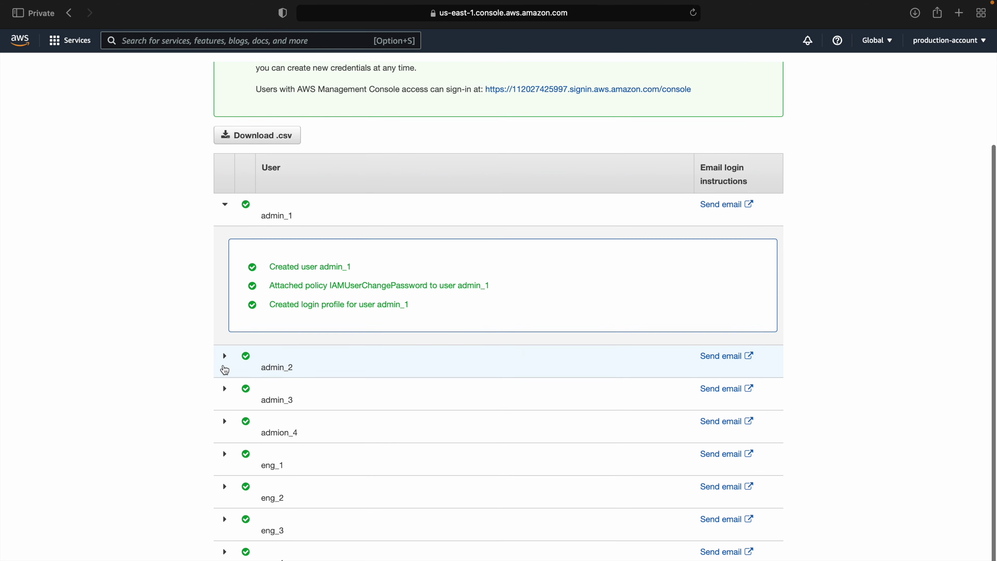
{"action": "left_click", "coordinate": [226, 365]}
{"action": "scroll", "coordinate": [332, 394], "scroll_direction": "down", "scroll_amount": 2}
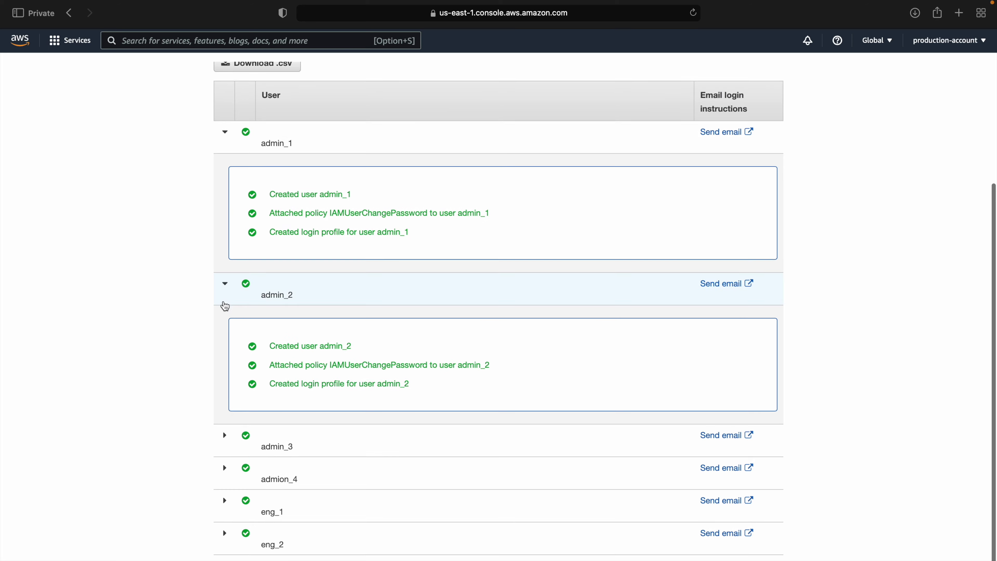
{"action": "left_click", "coordinate": [226, 287]}
{"action": "left_click", "coordinate": [227, 256]}
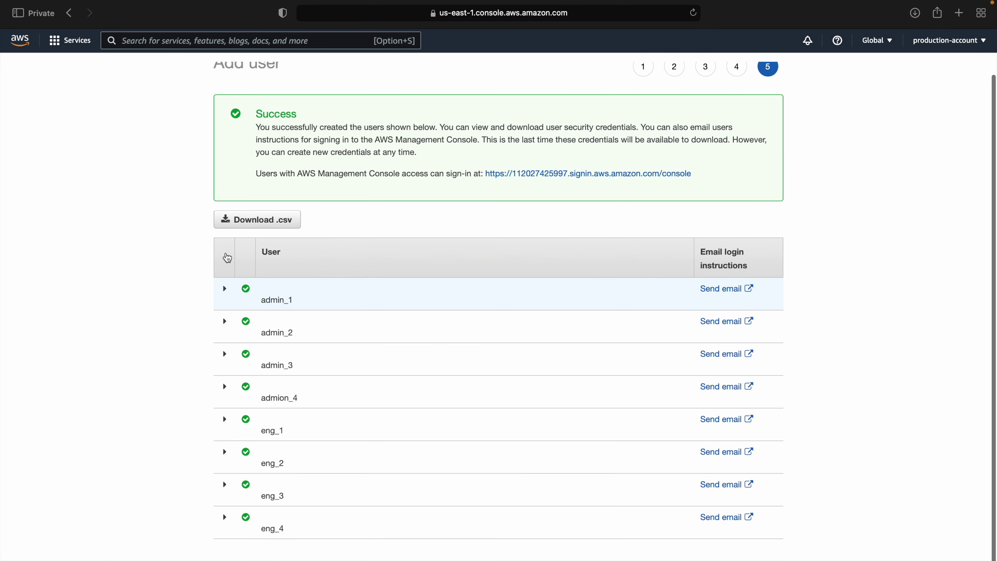
Step: Download the new users' credentials .csv, allowing the download
{"action": "left_click", "coordinate": [274, 224]}
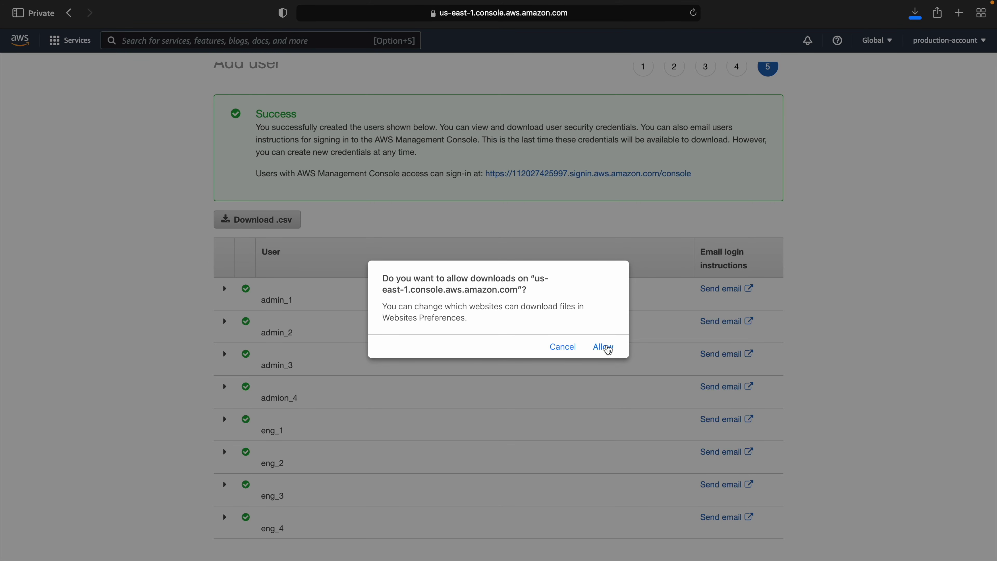
{"action": "left_click", "coordinate": [604, 347]}
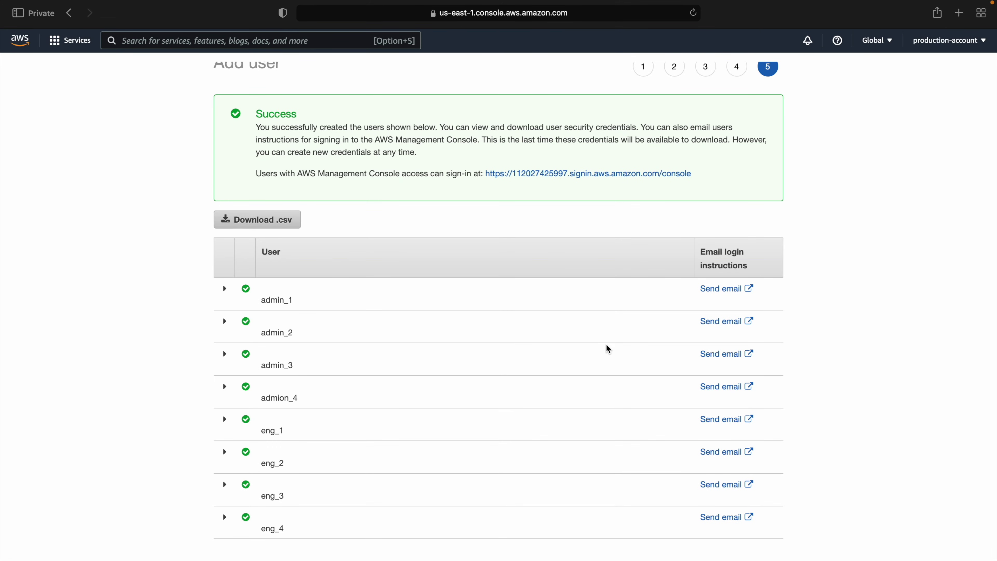
{"action": "scroll", "coordinate": [607, 344], "scroll_direction": "up", "scroll_amount": 1}
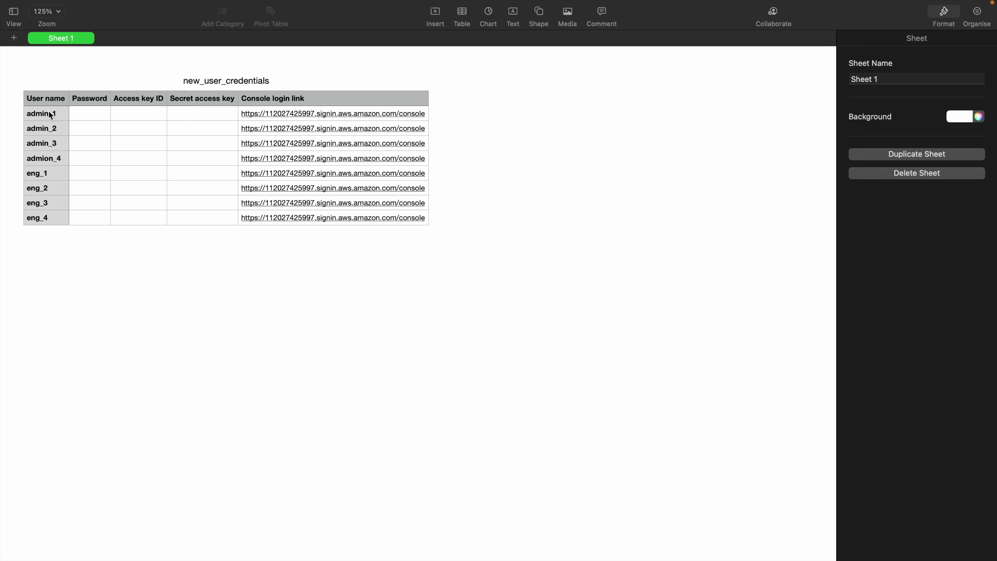
Step: Check the empty password cells, then open admin_1's console login link from cell E2
{"action": "left_click", "coordinate": [89, 114]}
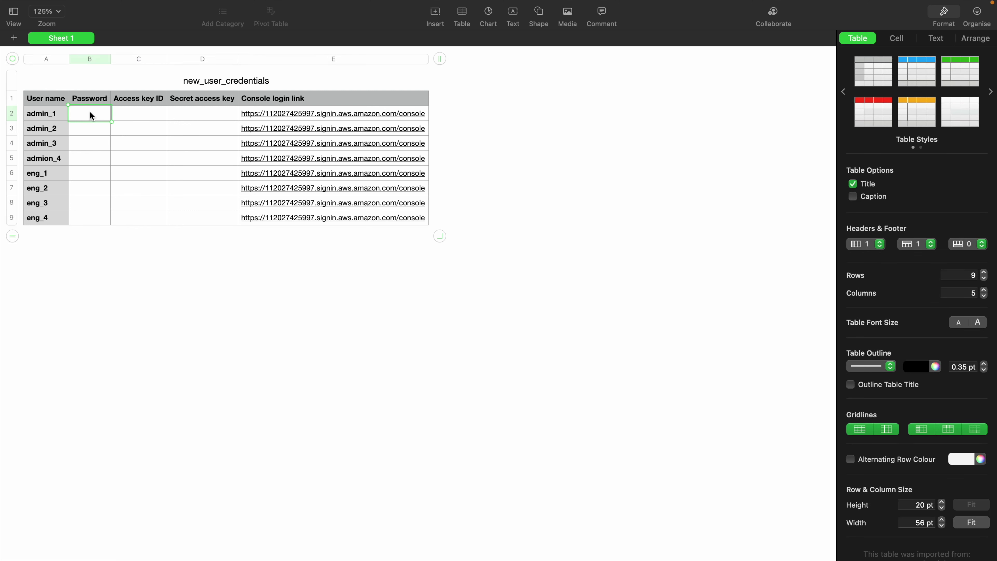
{"action": "left_click", "coordinate": [87, 134]}
{"action": "left_click", "coordinate": [153, 296]}
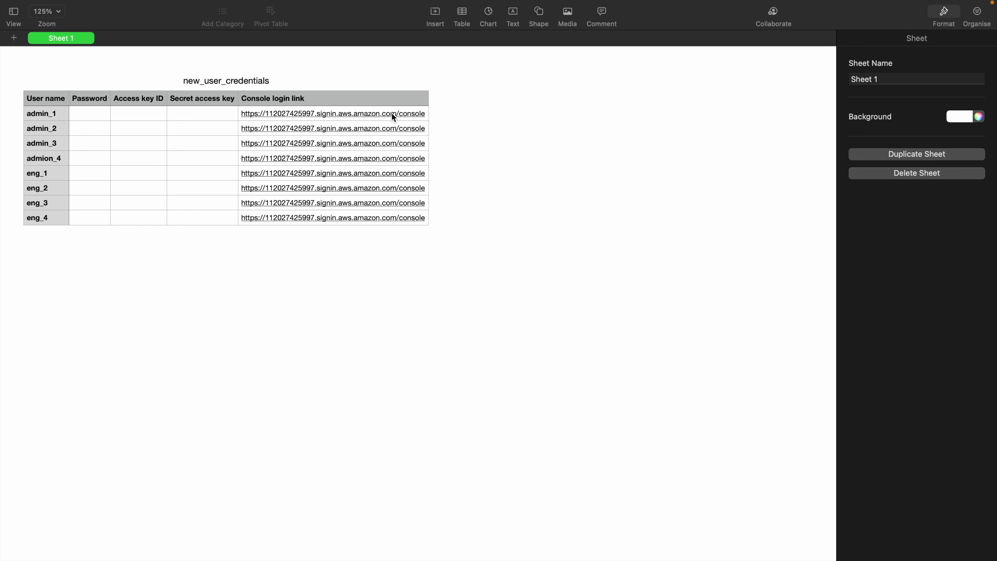
{"action": "left_click", "coordinate": [428, 113]}
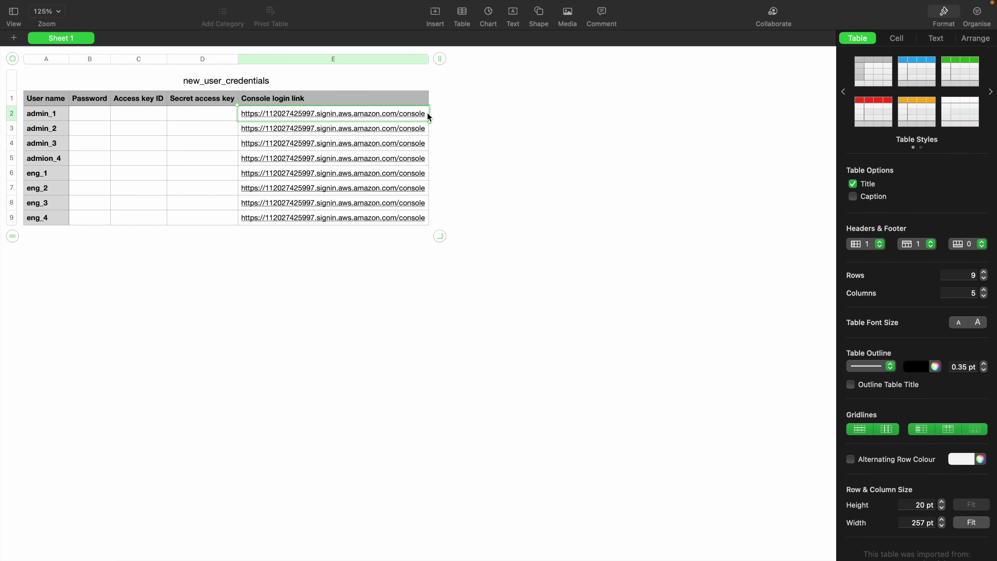
{"action": "left_click", "coordinate": [384, 114]}
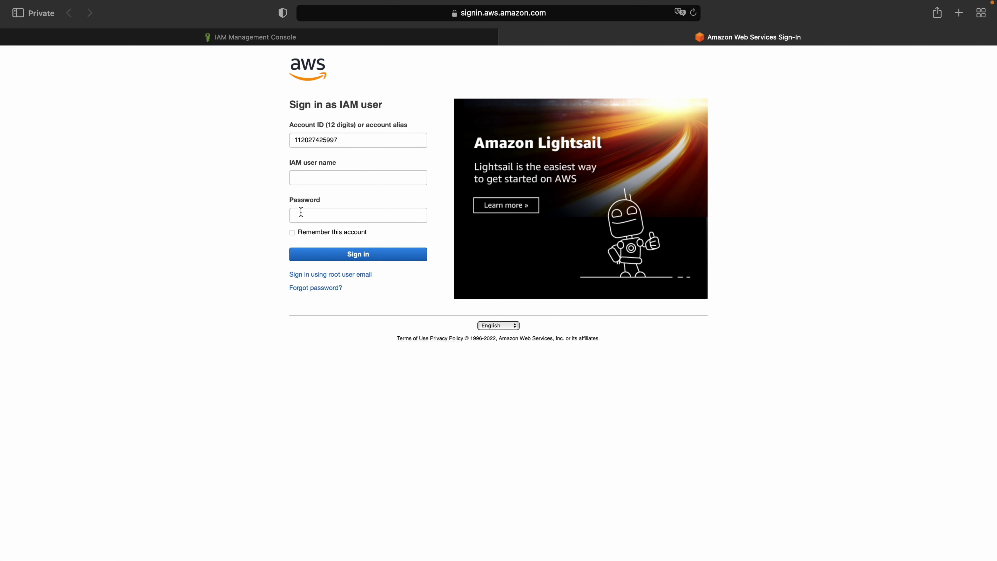
Step: Sign in with IAM user name admin_1 and its initial password
{"action": "left_click", "coordinate": [297, 178]}
{"action": "type", "text": "ad"}
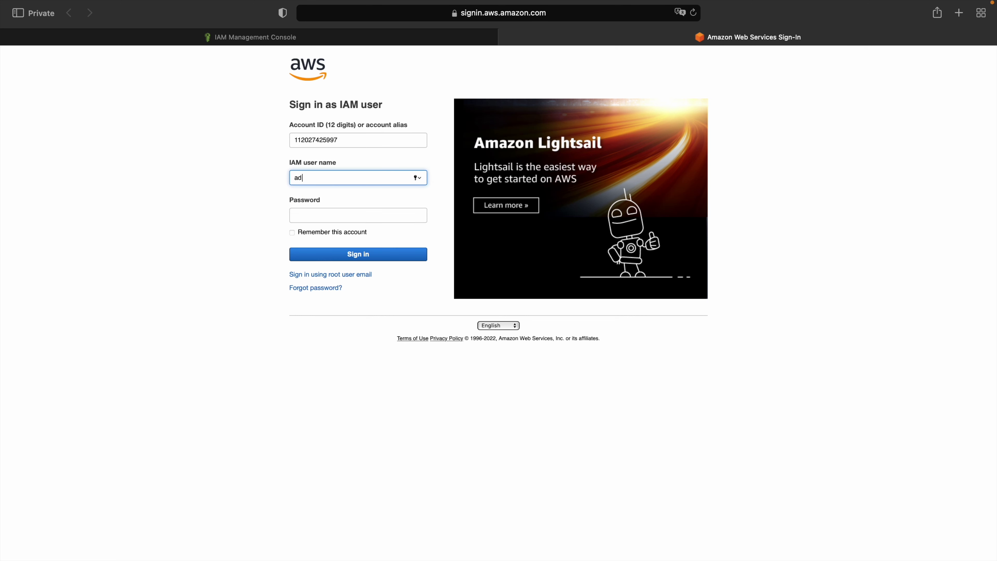
{"action": "type", "text": "min_1"}
{"action": "left_click", "coordinate": [313, 211]}
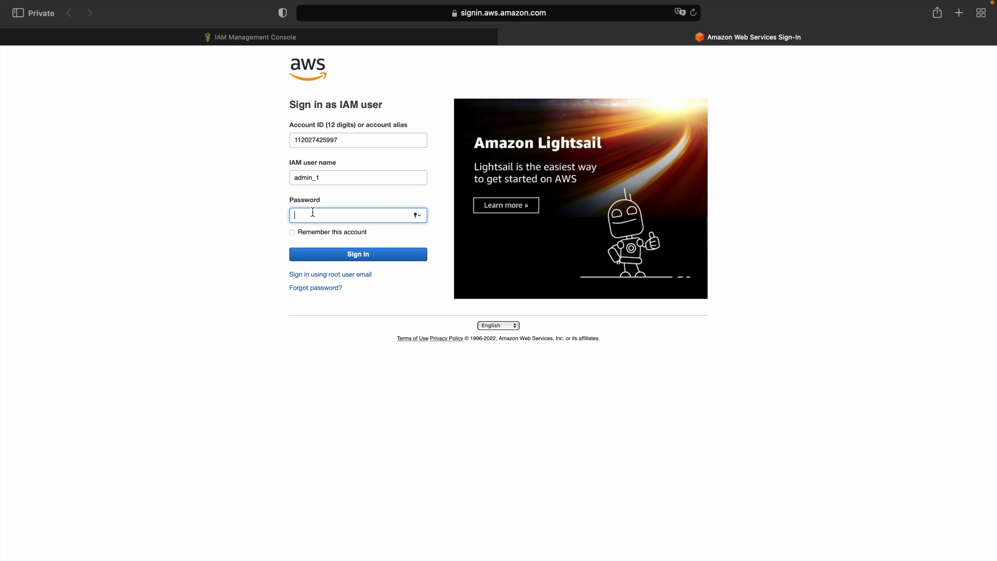
{"action": "type", "text": "•••••••••••••"}
{"action": "left_click", "coordinate": [422, 214]}
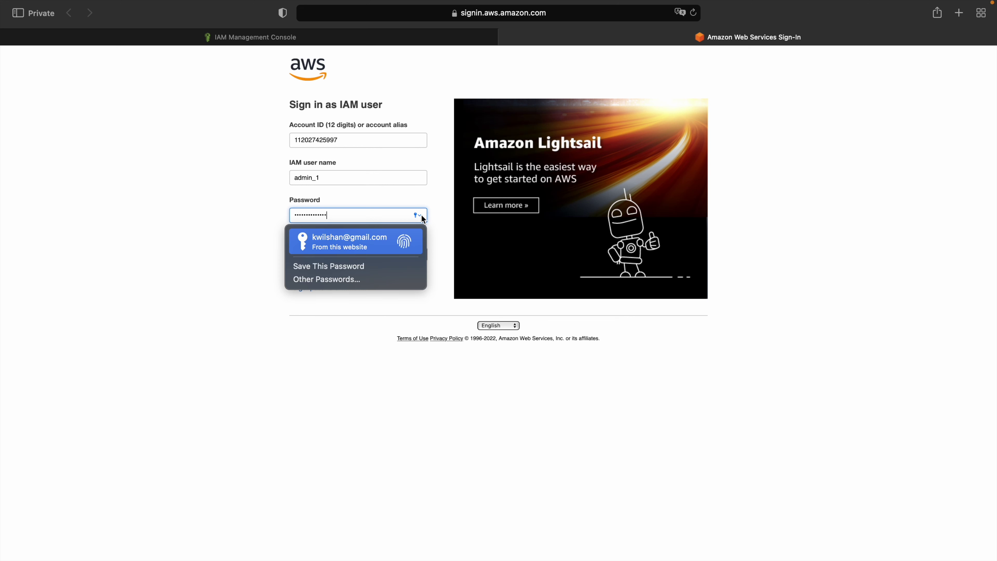
{"action": "left_click", "coordinate": [412, 348]}
{"action": "left_click", "coordinate": [358, 255]}
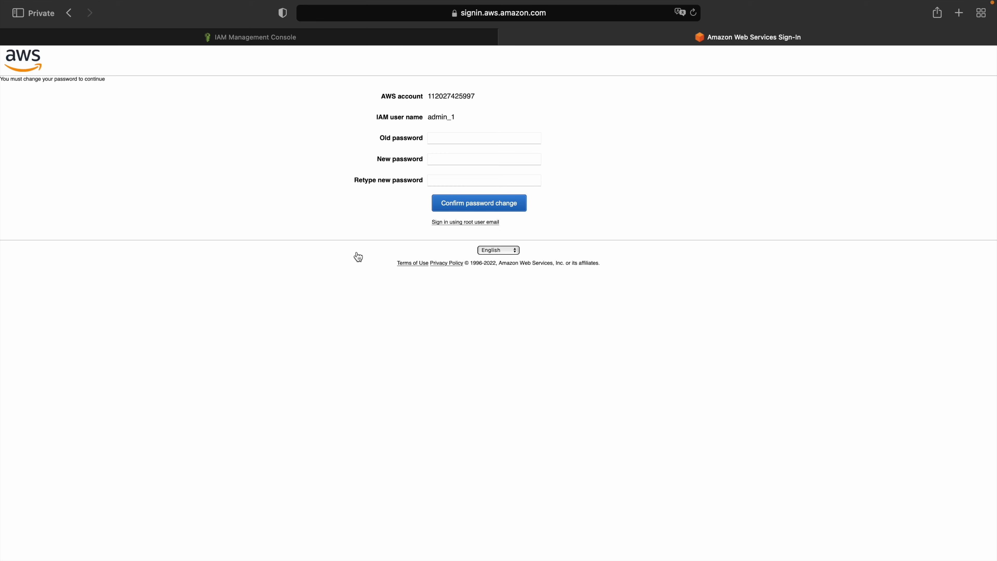
Step: Enter admin_1's old password, type a new password twice, and confirm the change
{"action": "left_click", "coordinate": [452, 141]}
{"action": "type", "text": "••••••••"}
{"action": "key", "text": "BackSpace"}
{"action": "key", "text": "BackSpace"}
{"action": "key", "text": "BackSpace"}
{"action": "key", "text": "BackSpace"}
{"action": "key", "text": "BackSpace"}
{"action": "key", "text": "BackSpace"}
{"action": "key", "text": "BackSpace"}
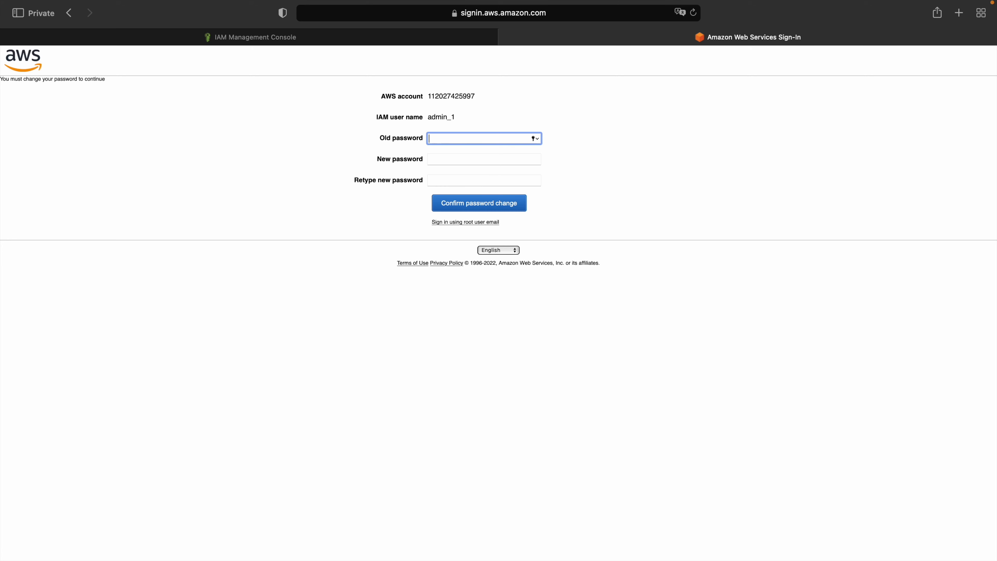
{"action": "type", "text": "••••••••••••••"}
{"action": "left_click", "coordinate": [469, 158]}
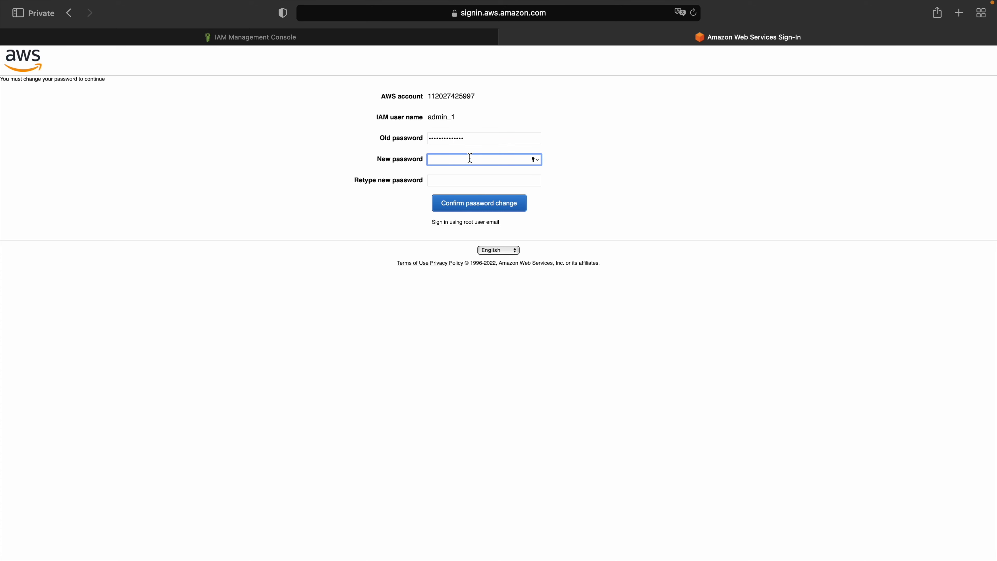
{"action": "type", "text": "•••••••••"}
{"action": "key", "text": "BackSpace"}
{"action": "key", "text": "BackSpace"}
{"action": "key", "text": "BackSpace"}
{"action": "key", "text": "BackSpace"}
{"action": "key", "text": "BackSpace"}
{"action": "key", "text": "BackSpace"}
{"action": "key", "text": "BackSpace"}
{"action": "key", "text": "BackSpace"}
{"action": "key", "text": "BackSpace"}
{"action": "type", "text": "•••••••••"}
{"action": "left_click", "coordinate": [502, 180]}
{"action": "type", "text": "•••••••"}
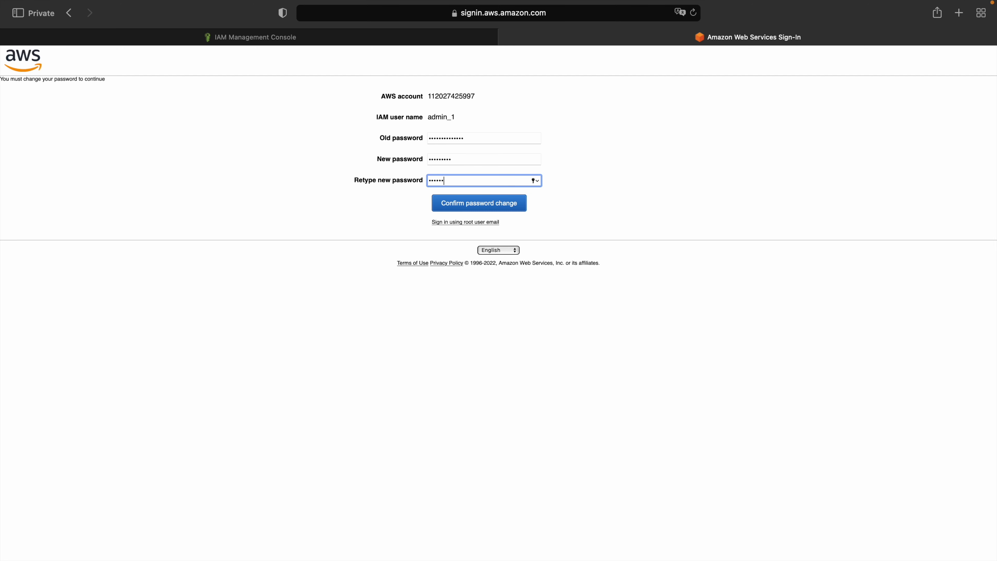
{"action": "type", "text": "••"}
{"action": "left_click", "coordinate": [506, 209]}
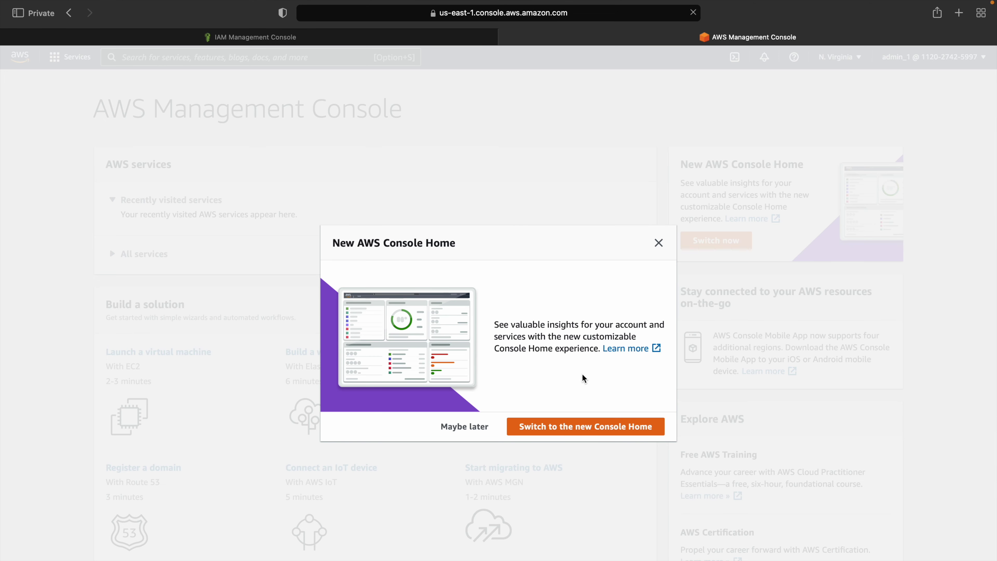
Step: Switch to the new Console Home, compare both tabs' account menus, and open IAM as admin_1
{"action": "left_click", "coordinate": [563, 429]}
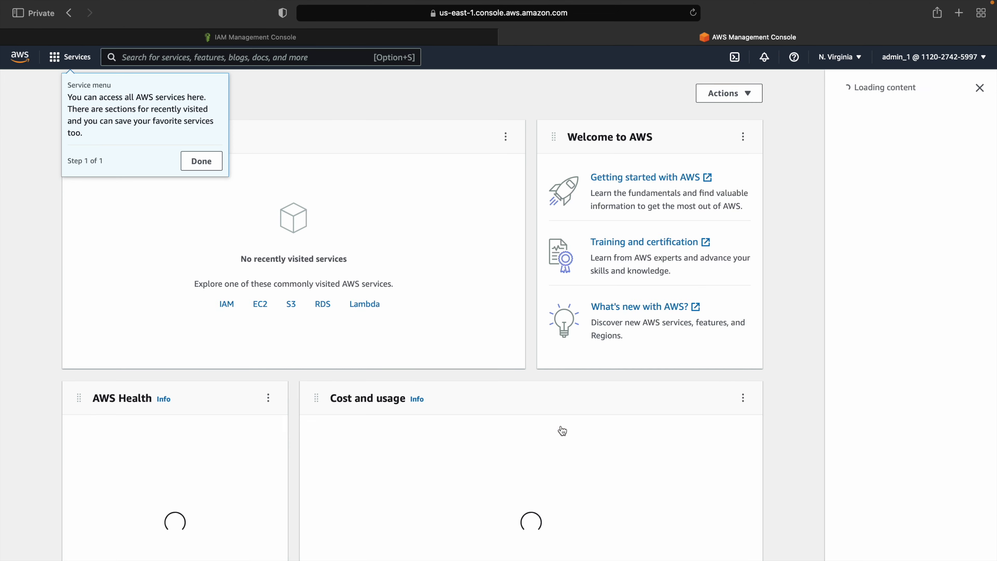
{"action": "left_click", "coordinate": [202, 158]}
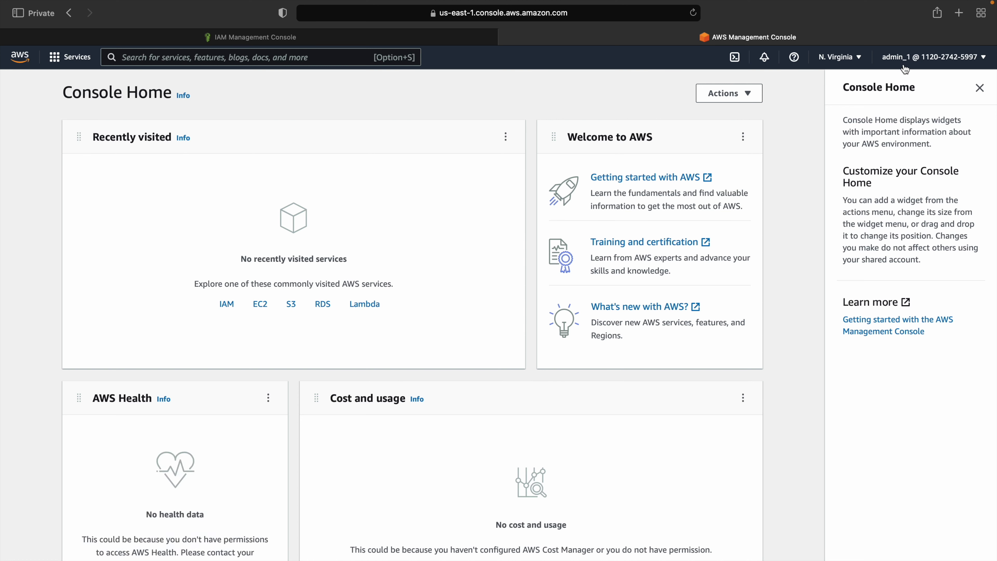
{"action": "left_click", "coordinate": [907, 58]}
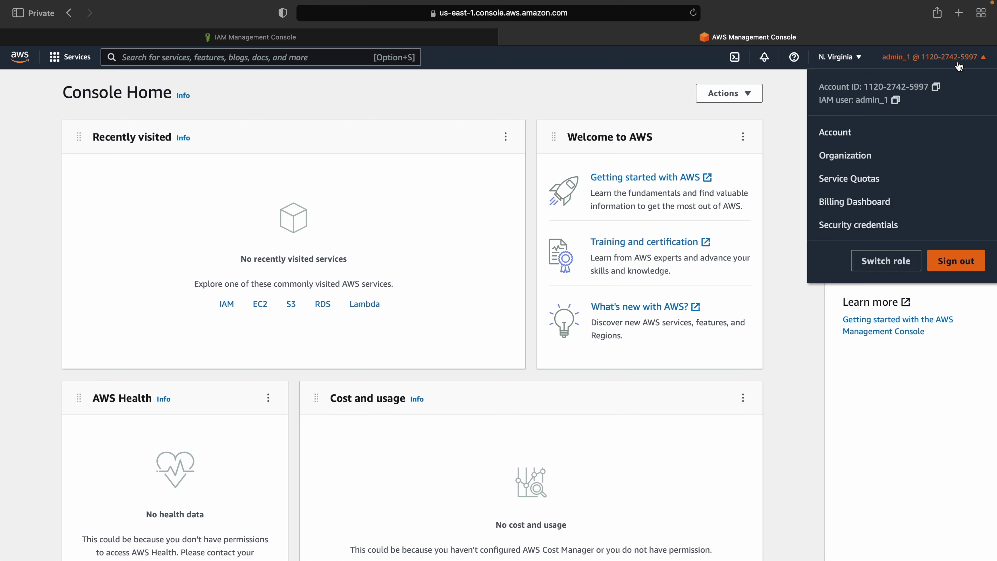
{"action": "left_click", "coordinate": [232, 41]}
{"action": "left_click", "coordinate": [942, 62]}
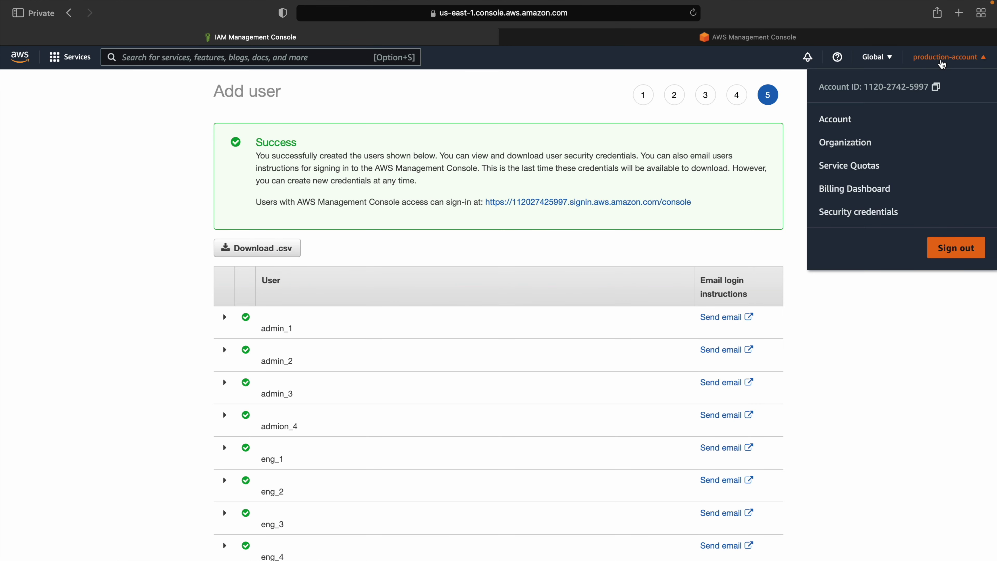
{"action": "left_click", "coordinate": [942, 62]}
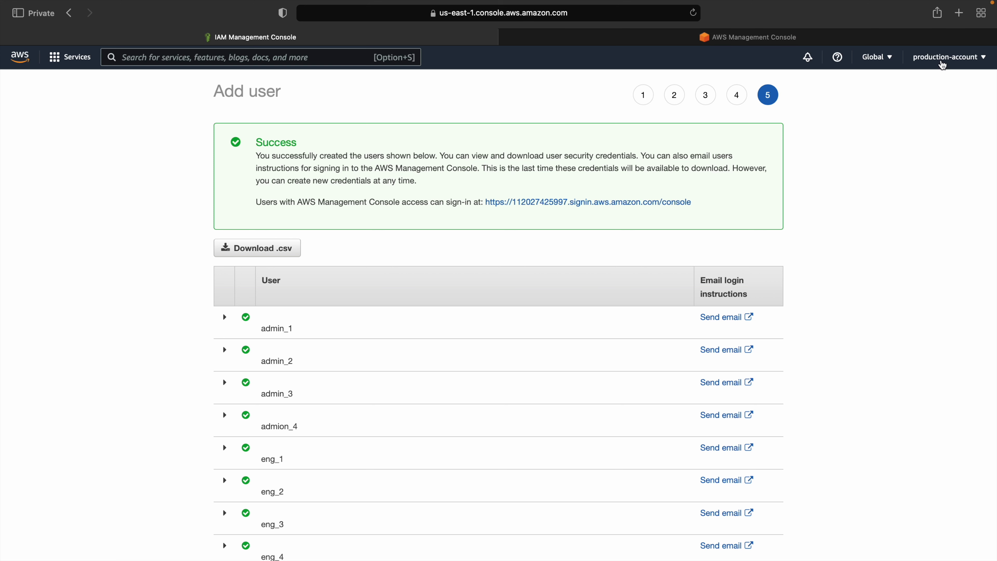
{"action": "left_click", "coordinate": [775, 39]}
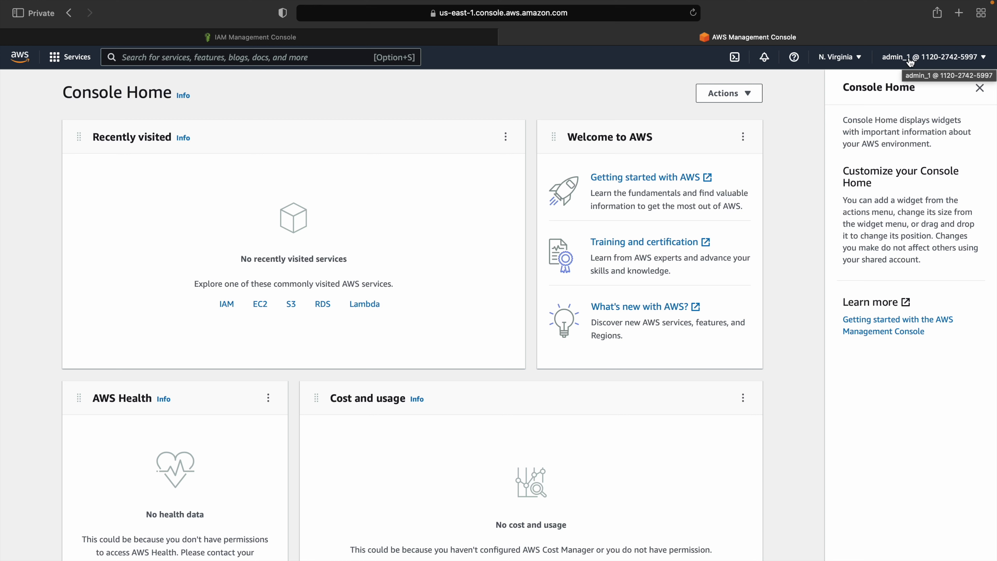
{"action": "left_click", "coordinate": [226, 305]}
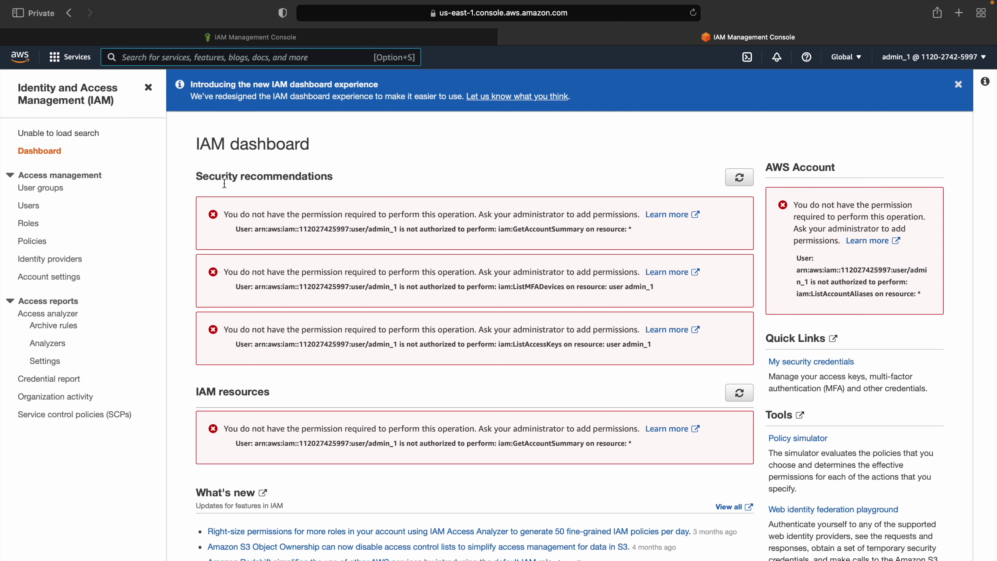
Step: Open VPC > Your VPCs and confirm admin_1 is not authorized
{"action": "left_click_drag", "start_coordinate": [224, 214], "coordinate": [644, 271]}
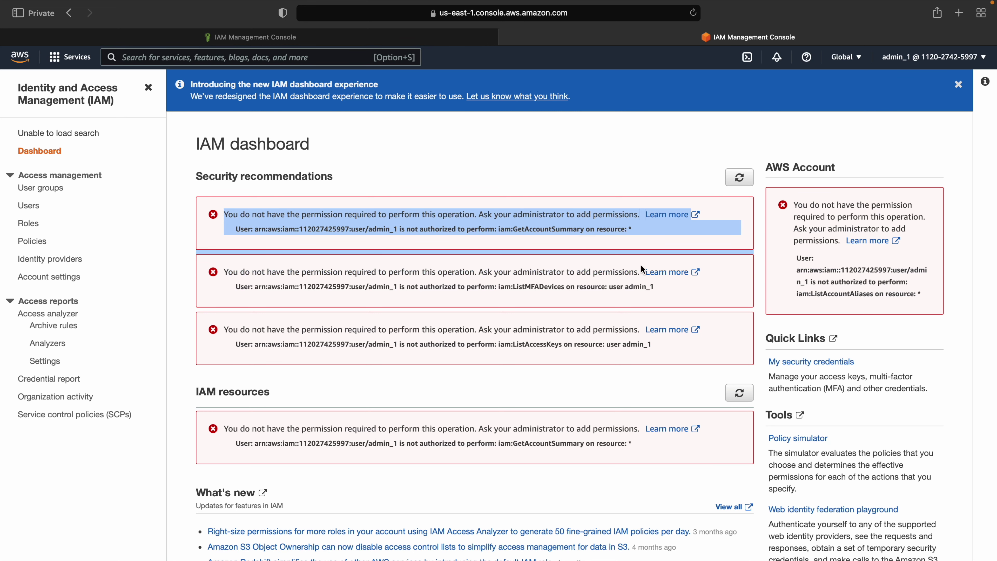
{"action": "left_click", "coordinate": [291, 59]}
{"action": "type", "text": "vpc"}
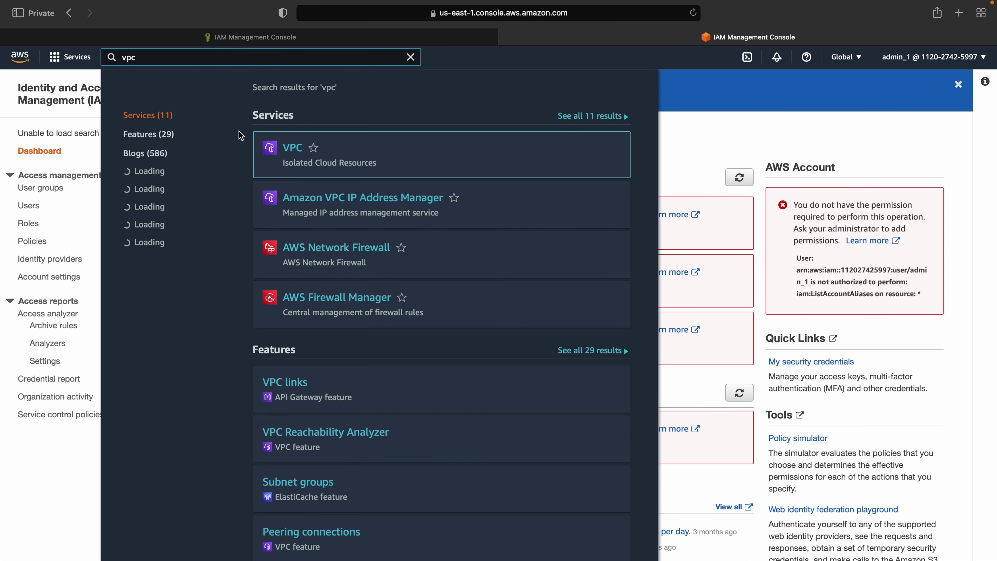
{"action": "left_click", "coordinate": [293, 152]}
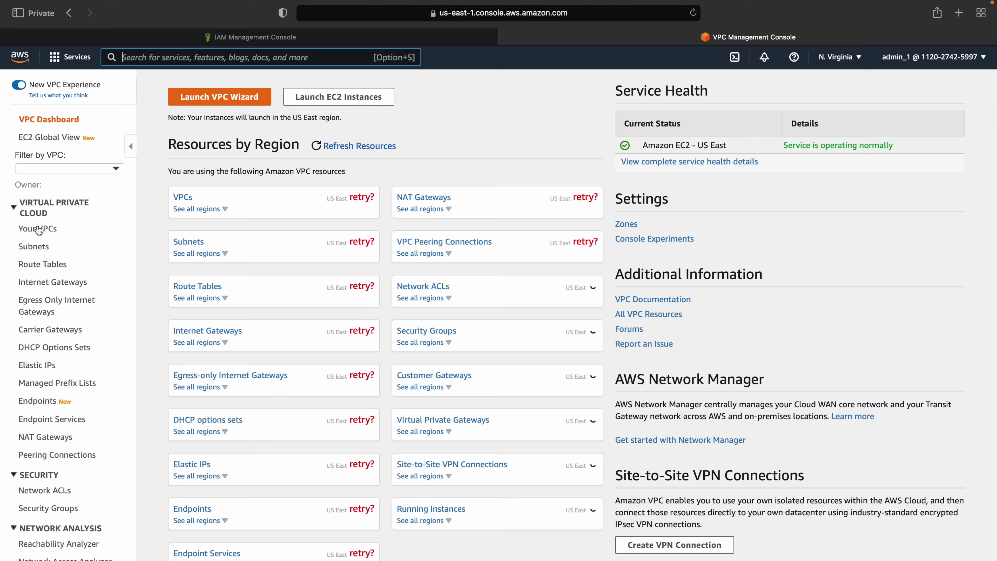
{"action": "left_click", "coordinate": [37, 227]}
{"action": "left_click_drag", "start_coordinate": [166, 97], "coordinate": [385, 116]}
Step: Open EC2 Instances and confirm the not-authorized message
{"action": "left_click", "coordinate": [266, 55]}
{"action": "type", "text": "ec2"}
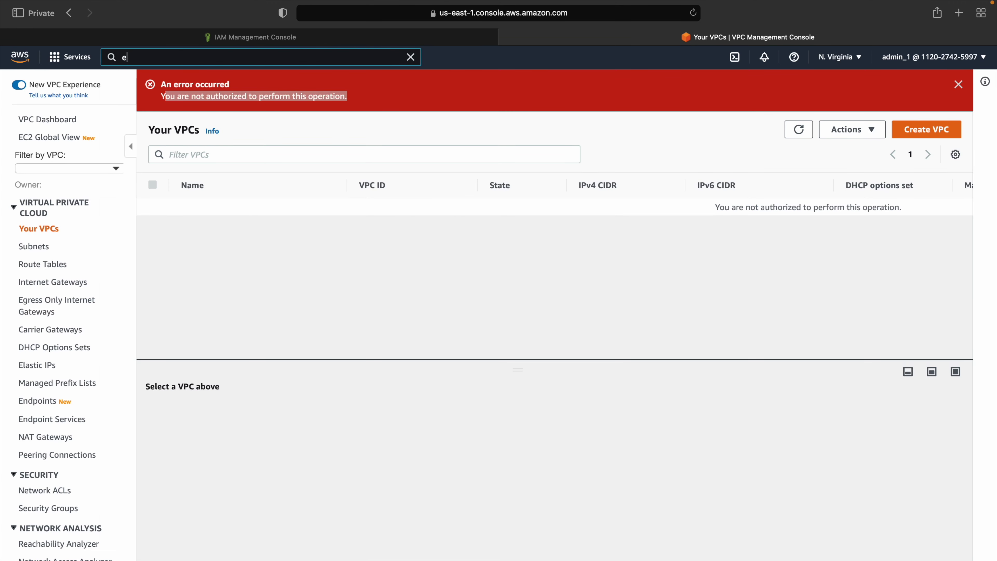
{"action": "left_click", "coordinate": [296, 154]}
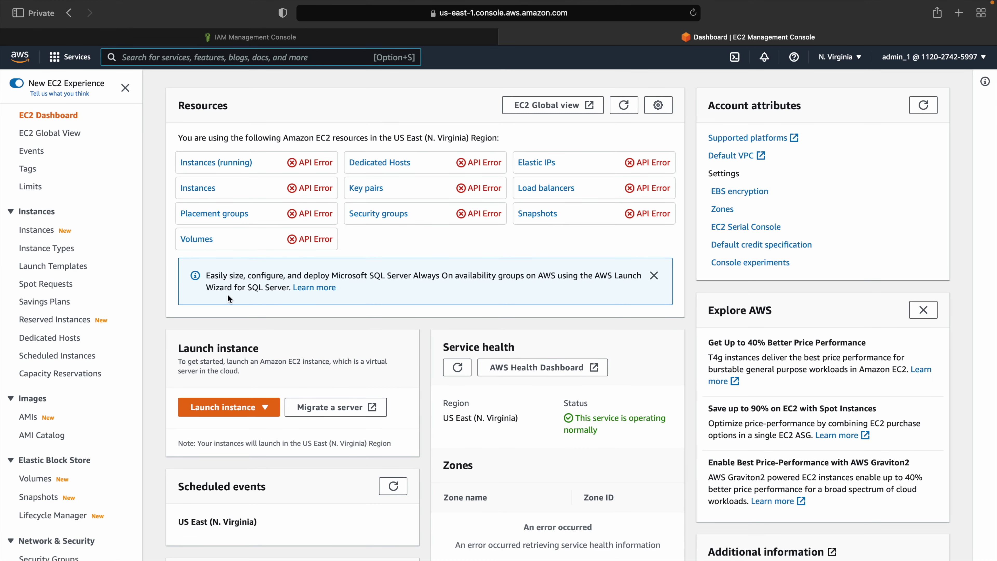
{"action": "left_click", "coordinate": [37, 232]}
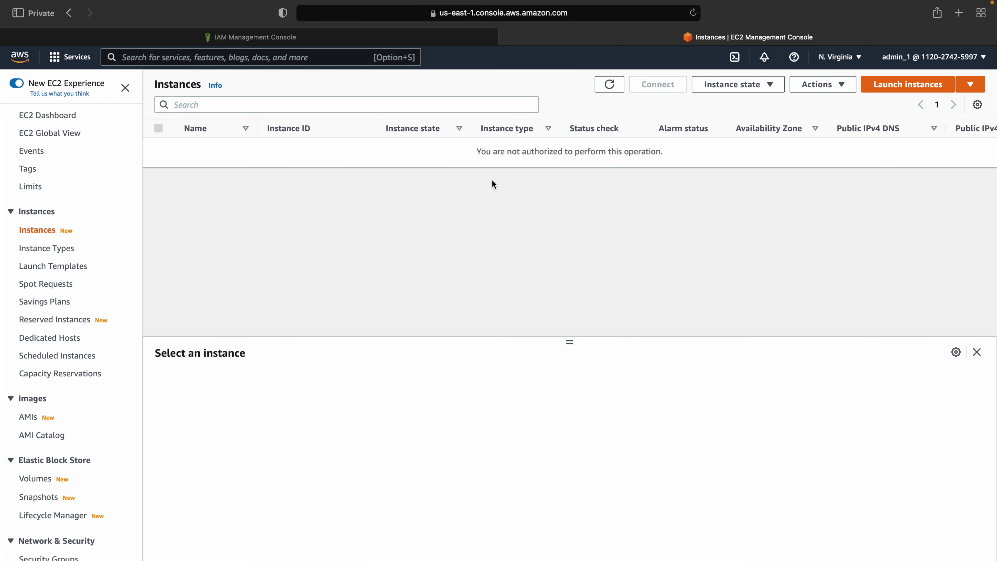
{"action": "left_click_drag", "start_coordinate": [476, 150], "coordinate": [672, 157]}
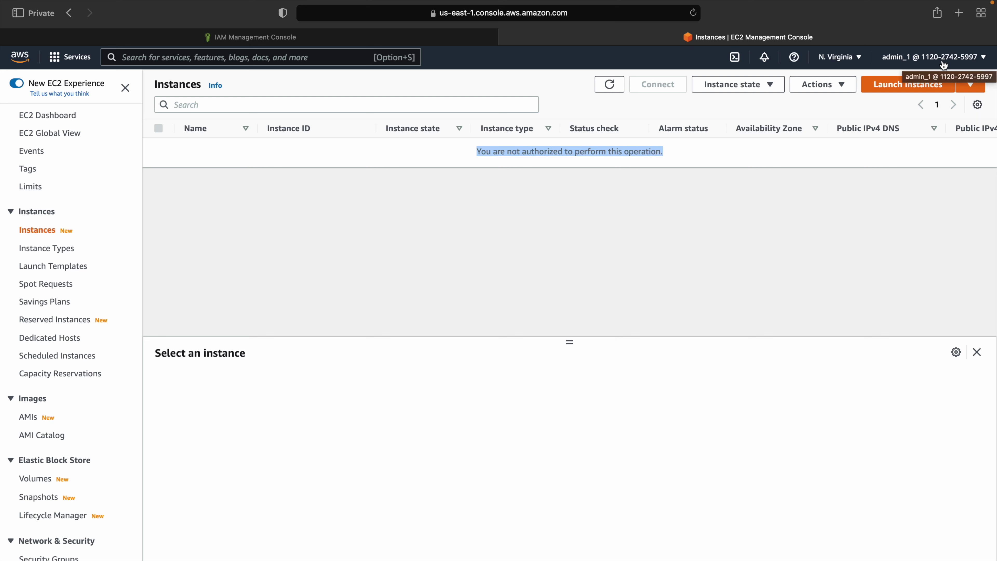
Step: Open IAM Users, confirm the missing-permissions error, and open the account menu
{"action": "left_click", "coordinate": [314, 53]}
{"action": "type", "text": "iam"}
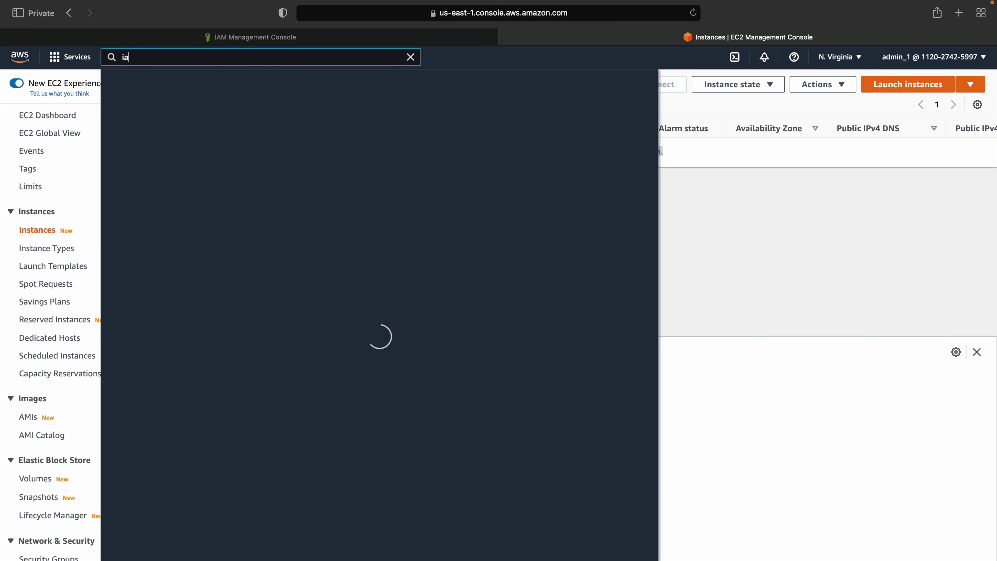
{"action": "left_click", "coordinate": [290, 151]}
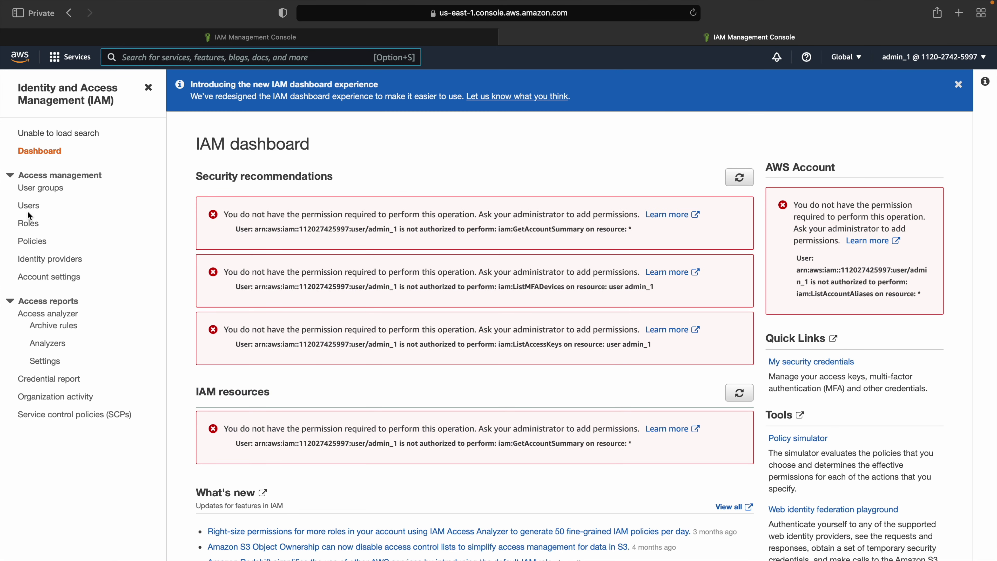
{"action": "left_click", "coordinate": [29, 206]}
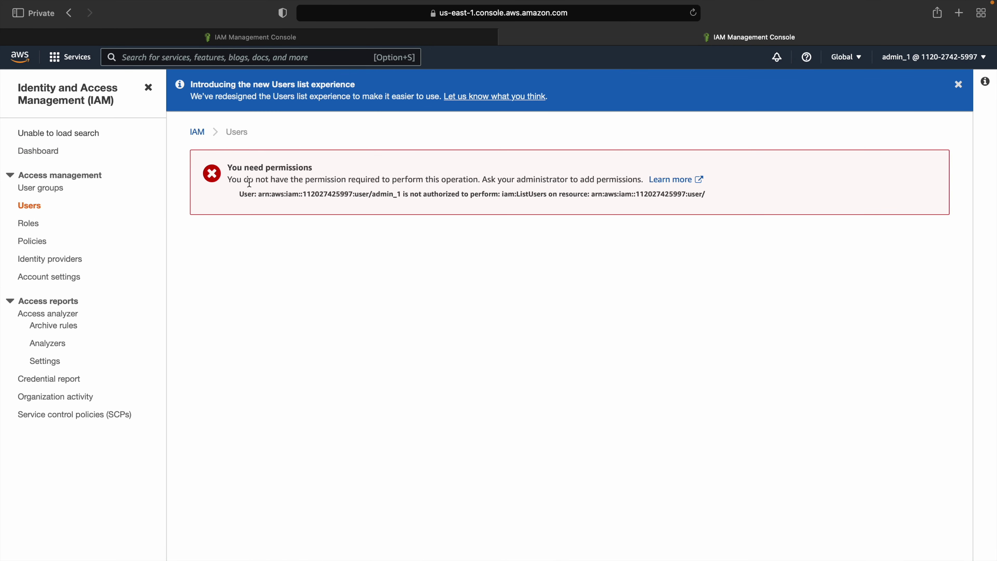
{"action": "left_click_drag", "start_coordinate": [228, 168], "coordinate": [334, 167]}
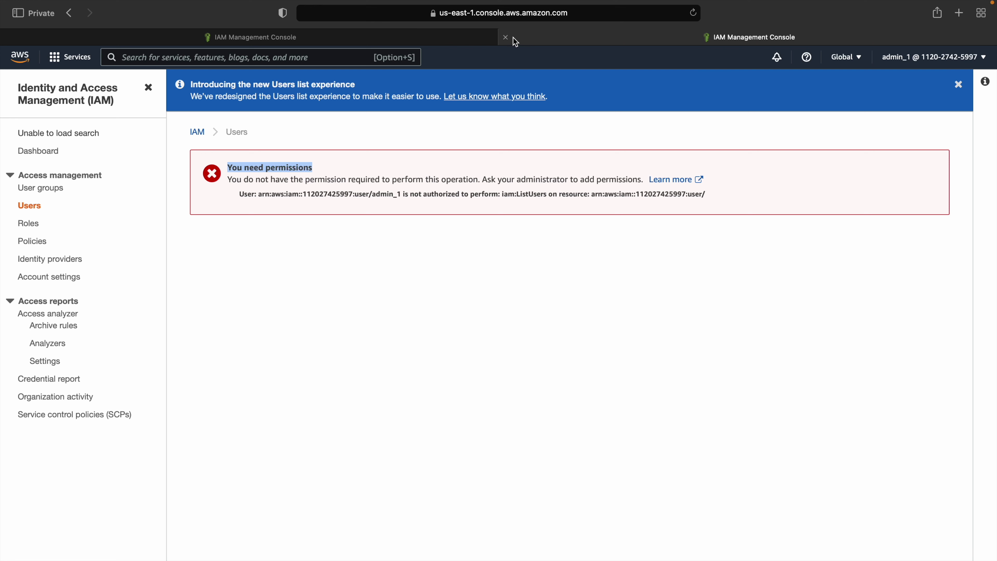
{"action": "left_click", "coordinate": [937, 59]}
Step: Sign admin_1 out, reload the original IAM session, and close the signed-out tab
{"action": "left_click", "coordinate": [945, 266]}
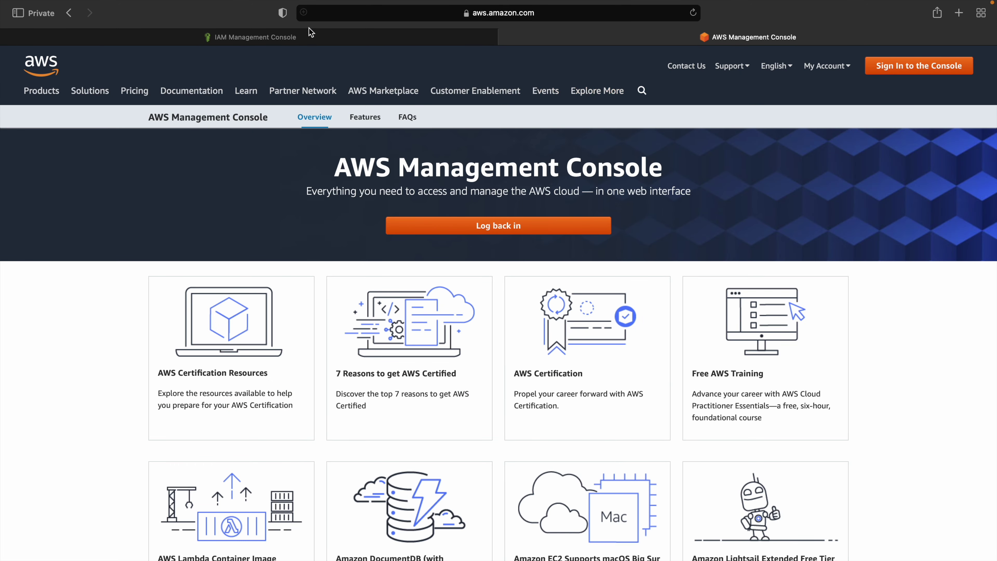
{"action": "left_click", "coordinate": [310, 42]}
{"action": "left_click", "coordinate": [693, 13]}
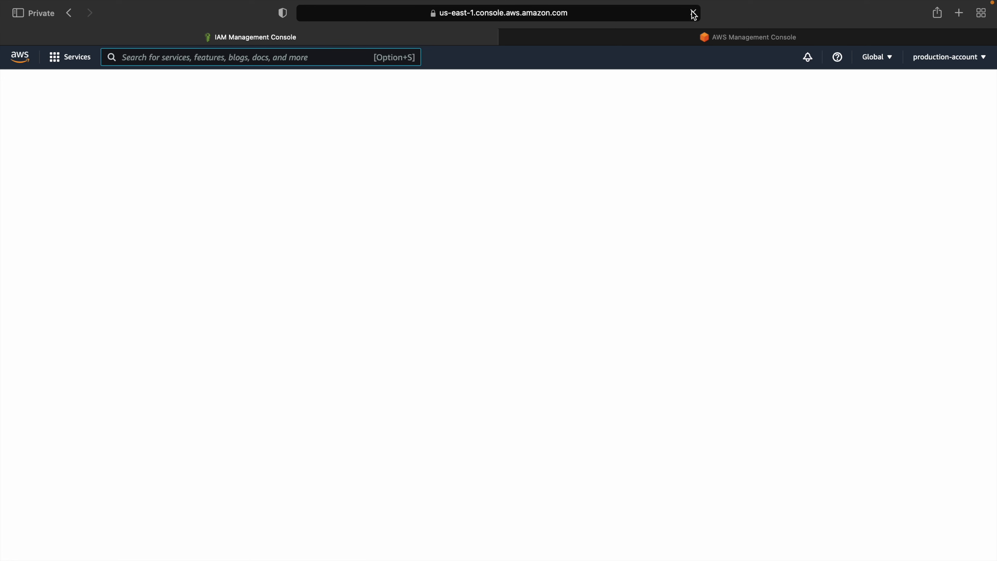
{"action": "key", "text": "super+r"}
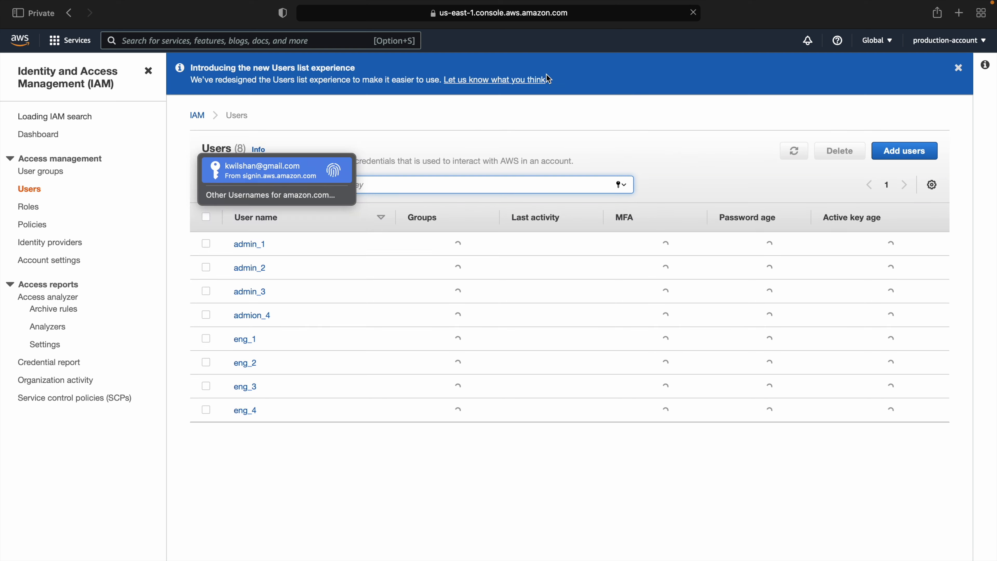
{"action": "left_click", "coordinate": [506, 37]}
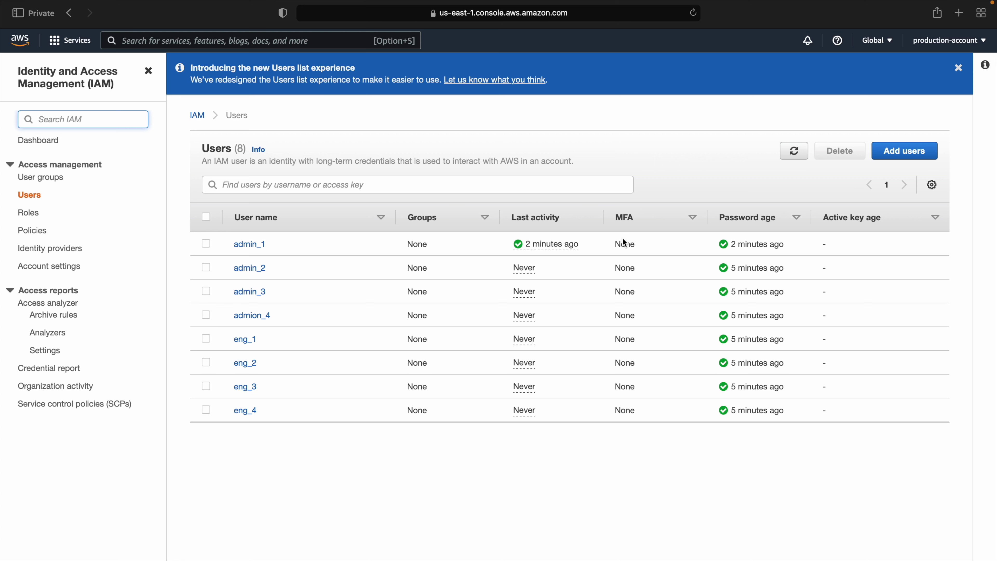
Step: Review the 8-user list, highlighting the admin user rows in the table
{"action": "mouse_move", "coordinate": [561, 252]}
{"action": "left_click_drag", "start_coordinate": [180, 228], "coordinate": [581, 312]}
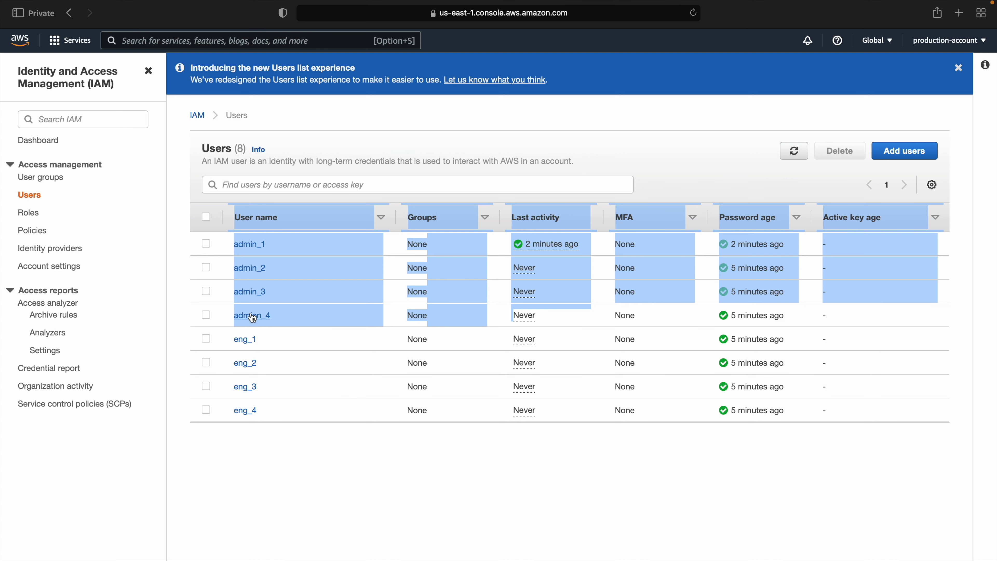
{"action": "left_click_drag", "start_coordinate": [253, 317], "coordinate": [305, 430]}
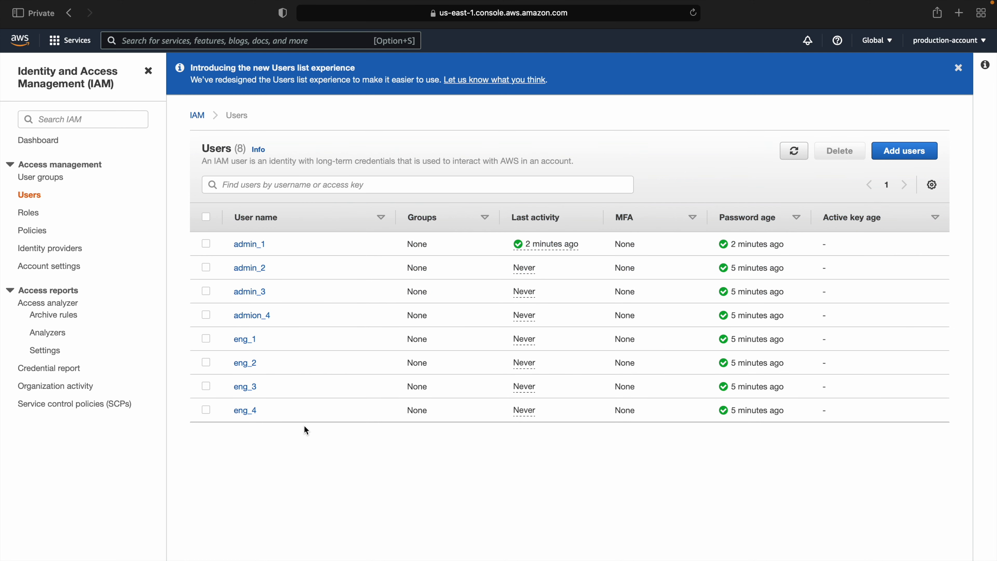
{"action": "left_click", "coordinate": [215, 359], "text": "shift"}
{"action": "left_click", "coordinate": [296, 466]}
{"action": "left_click_drag", "start_coordinate": [179, 228], "coordinate": [231, 323]}
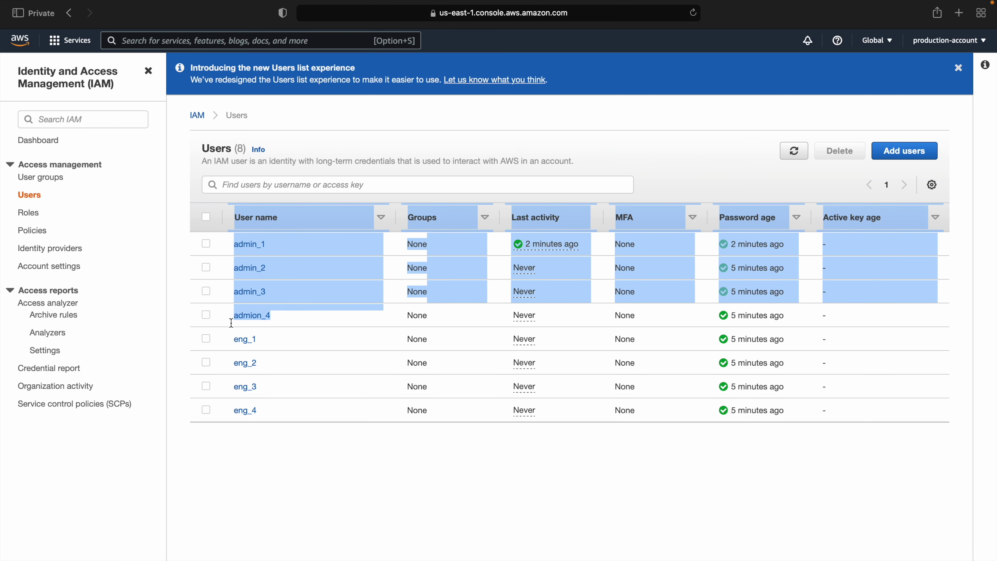
{"action": "left_click_drag", "start_coordinate": [279, 441], "coordinate": [272, 423]}
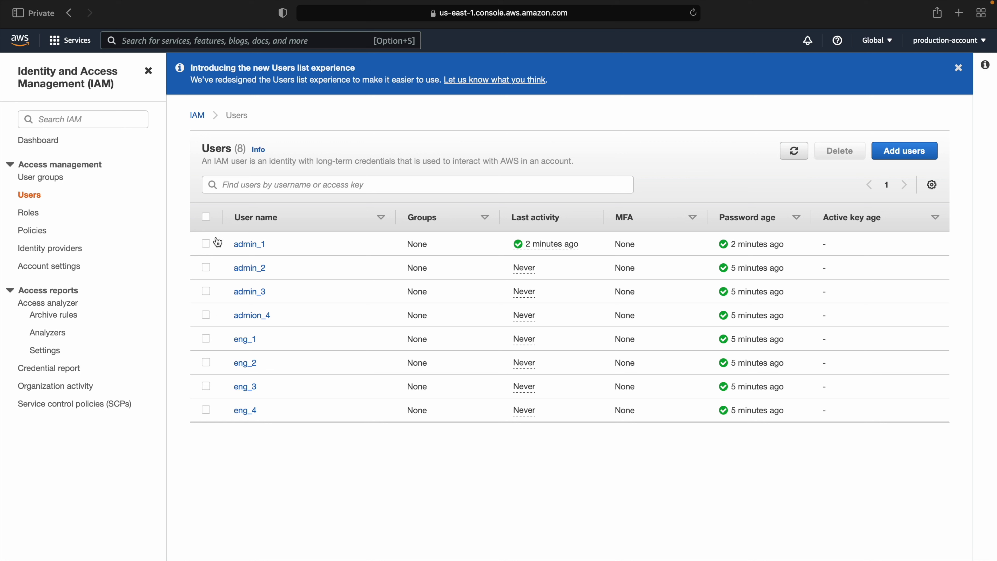
Step: Start attaching existing policies directly to admin_1
{"action": "left_click", "coordinate": [241, 250]}
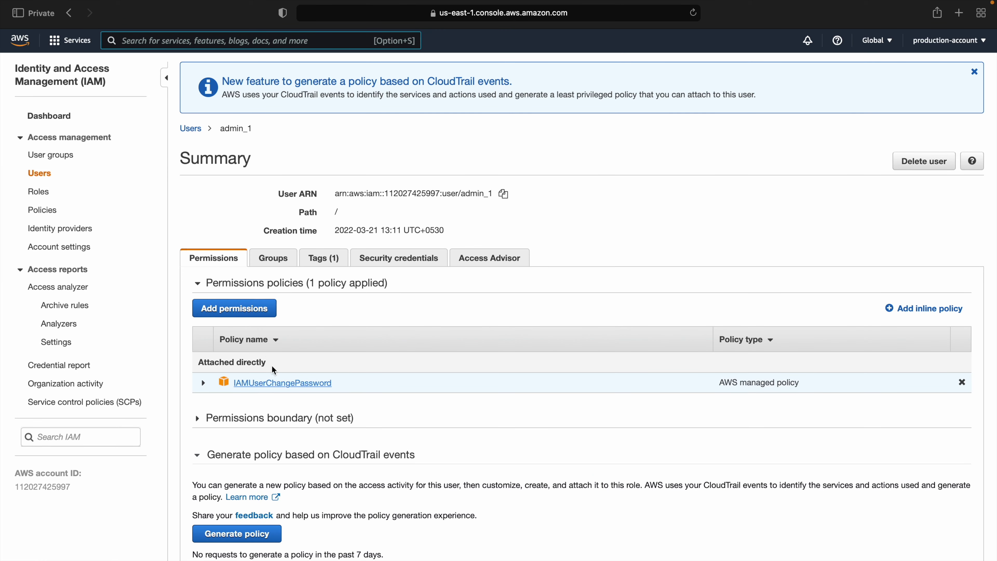
{"action": "left_click", "coordinate": [242, 314]}
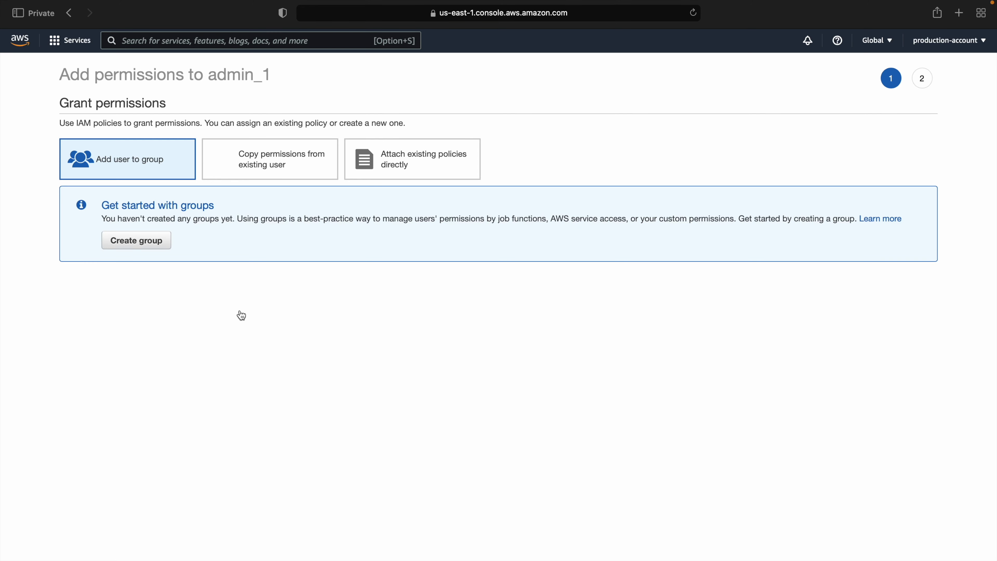
{"action": "left_click", "coordinate": [436, 167]}
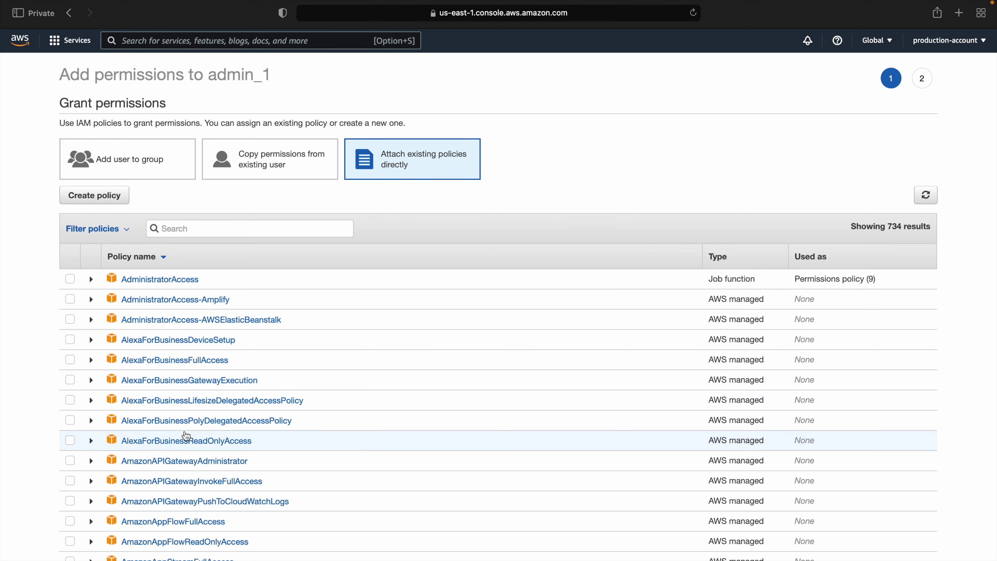
Step: Filter policies by 'ec2' to 26 results and expand EC2InstanceConnect's details
{"action": "left_click", "coordinate": [191, 231]}
{"action": "type", "text": "ec2"}
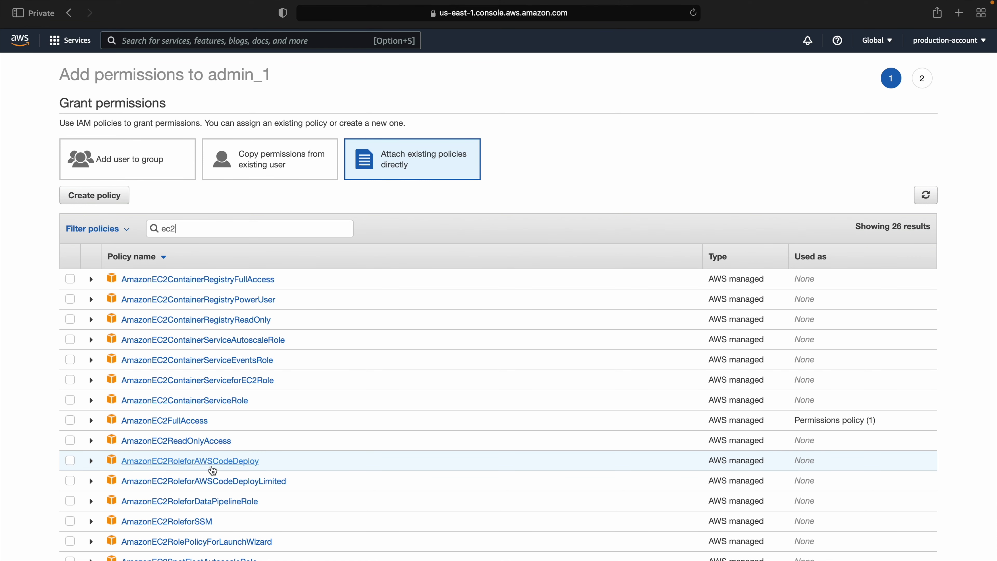
{"action": "scroll", "coordinate": [213, 471], "scroll_direction": "down", "scroll_amount": 3}
{"action": "scroll", "coordinate": [213, 471], "scroll_direction": "down", "scroll_amount": 5}
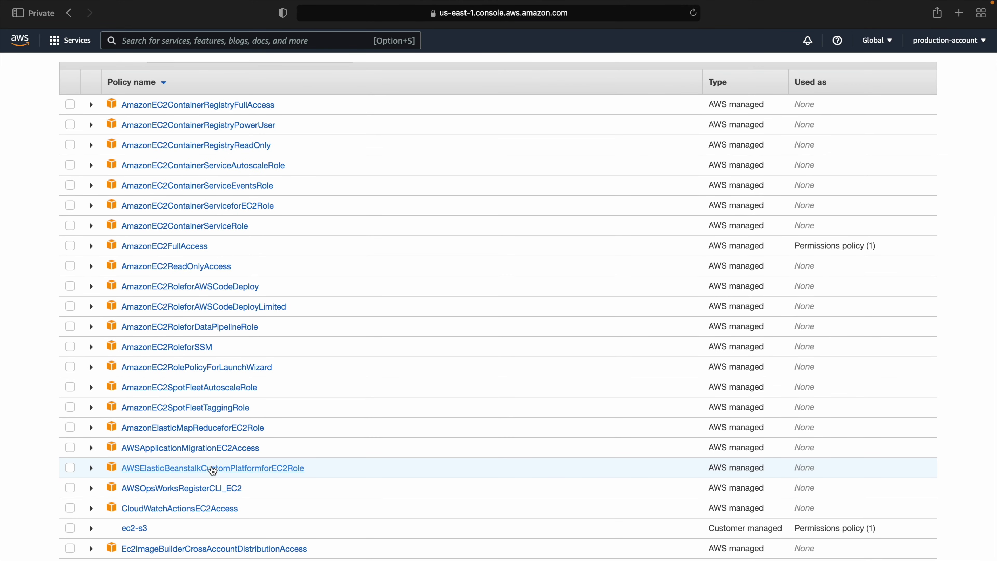
{"action": "scroll", "coordinate": [212, 471], "scroll_direction": "down", "scroll_amount": 2}
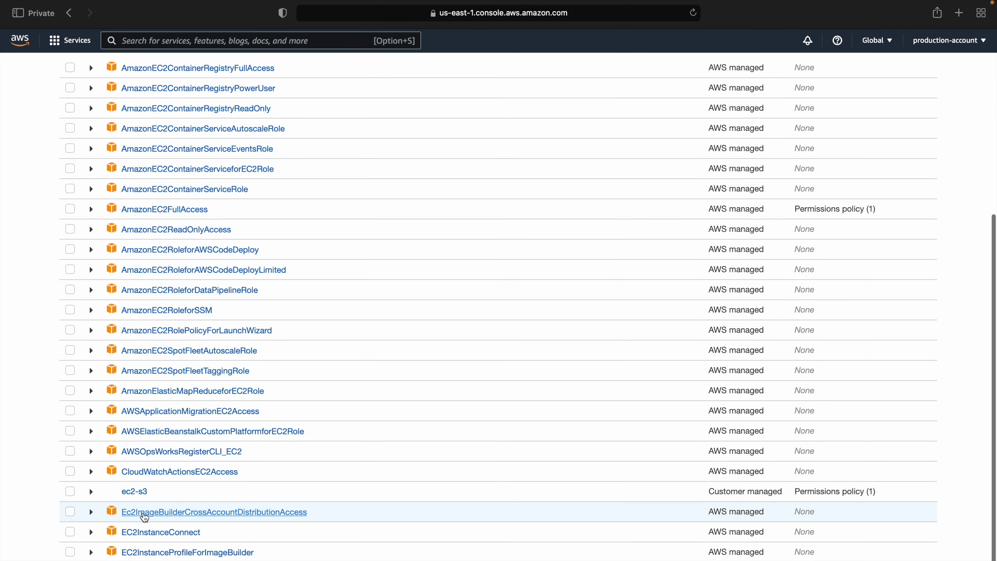
{"action": "left_click", "coordinate": [90, 532]}
Step: Review EC2InstanceConnect's policy JSON and description, then collapse it and select AmazonEC2FullAccess
{"action": "scroll", "coordinate": [154, 492], "scroll_direction": "down", "scroll_amount": 15}
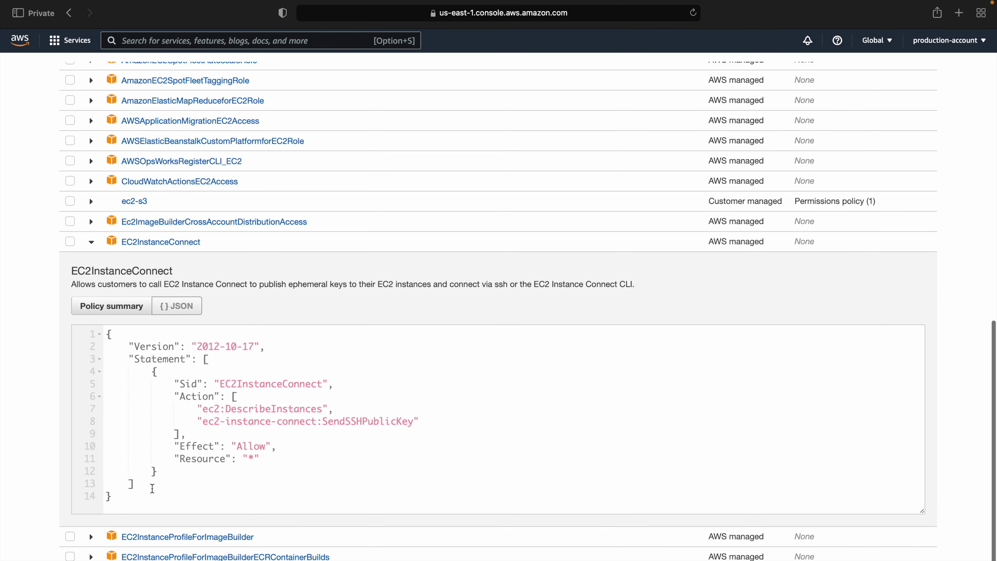
{"action": "scroll", "coordinate": [152, 489], "scroll_direction": "down", "scroll_amount": 1}
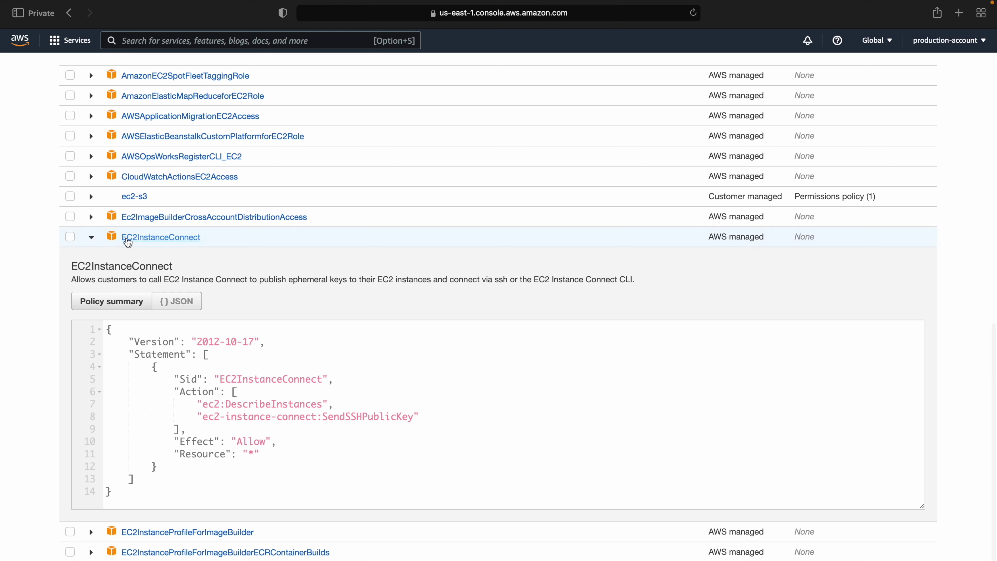
{"action": "left_click_drag", "start_coordinate": [228, 409], "coordinate": [356, 404]}
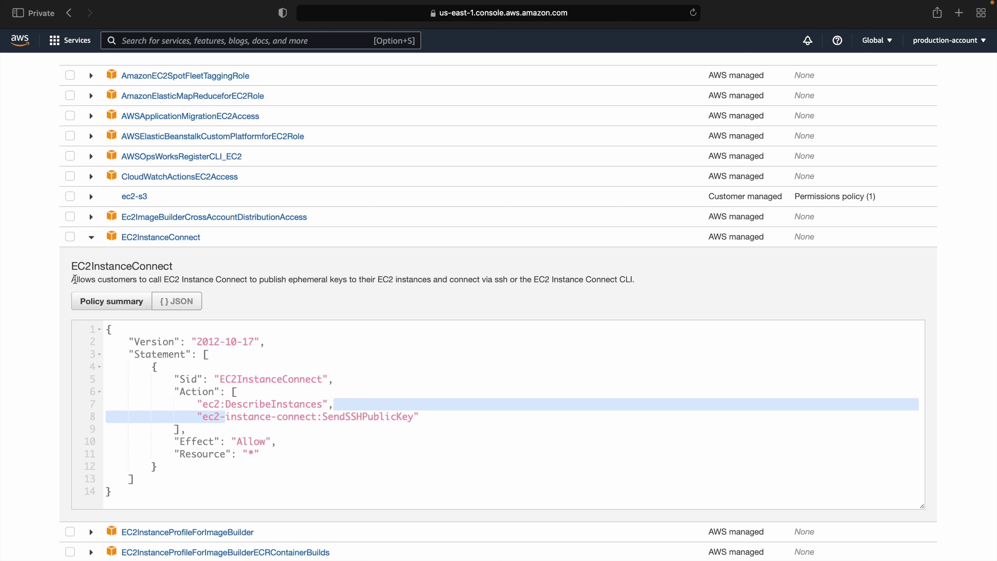
{"action": "left_click_drag", "start_coordinate": [74, 280], "coordinate": [181, 291]}
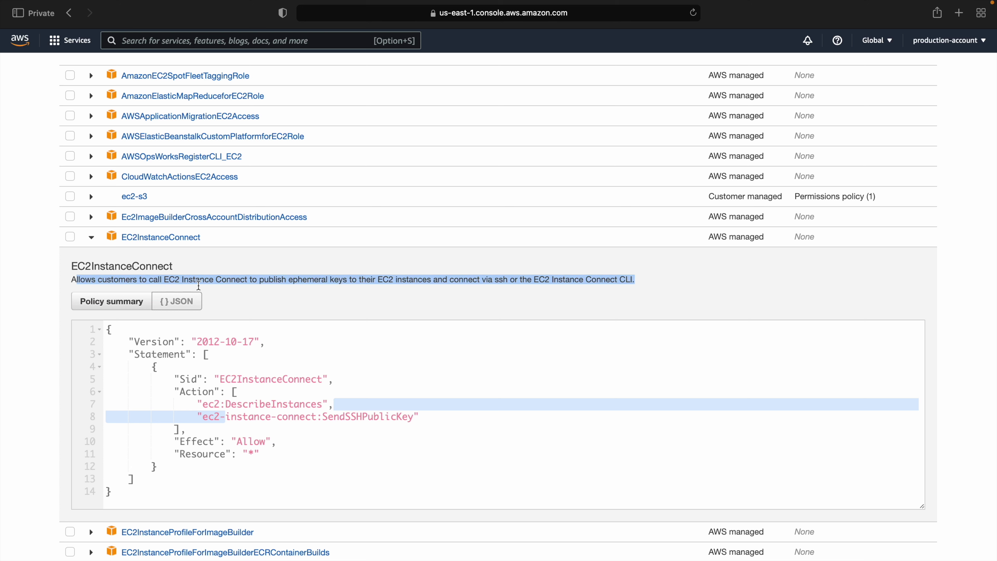
{"action": "left_click", "coordinate": [229, 284]}
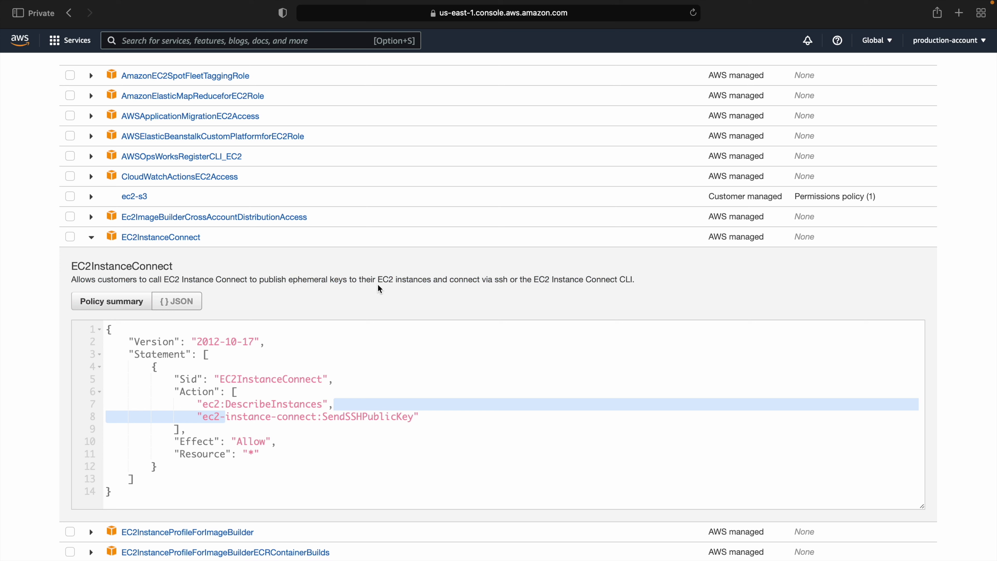
{"action": "left_click_drag", "start_coordinate": [454, 281], "coordinate": [647, 283]}
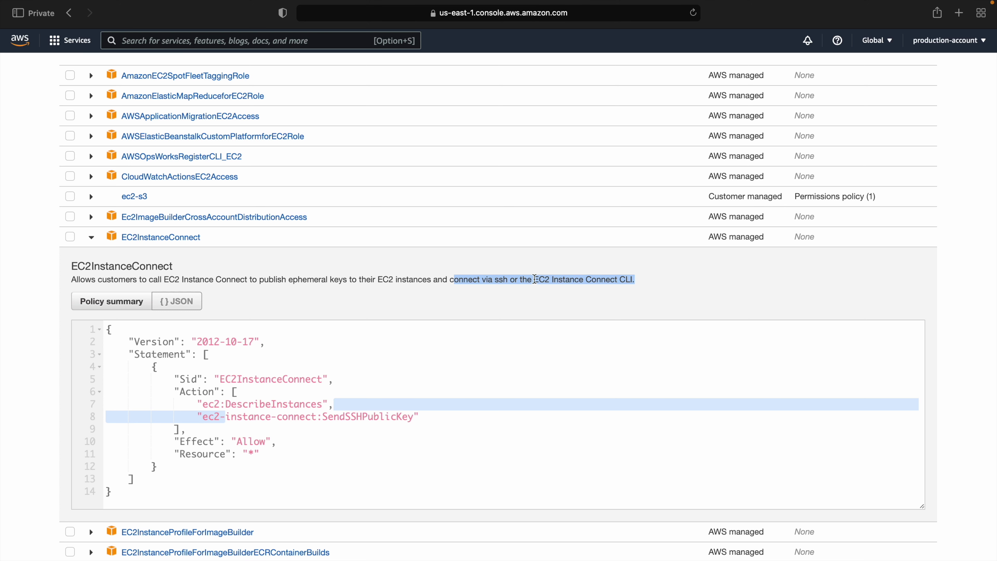
{"action": "left_click", "coordinate": [500, 280]}
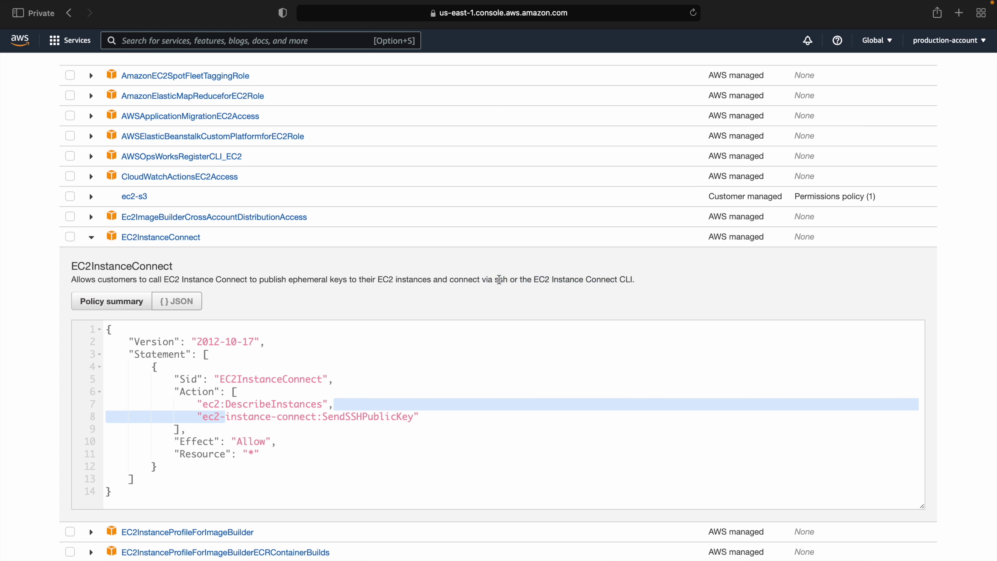
{"action": "double_click", "coordinate": [558, 280]}
{"action": "left_click", "coordinate": [93, 237]}
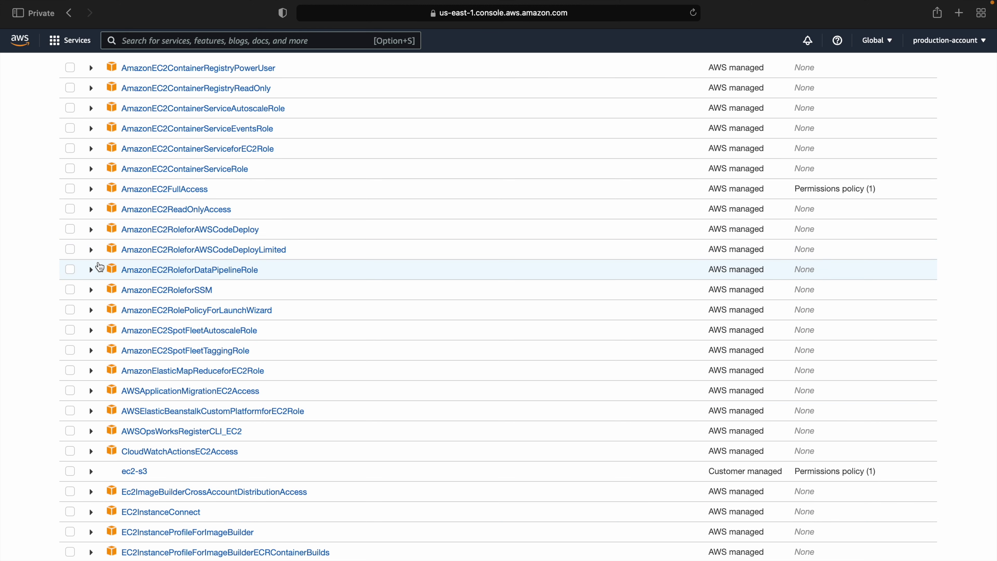
{"action": "left_click", "coordinate": [71, 189]}
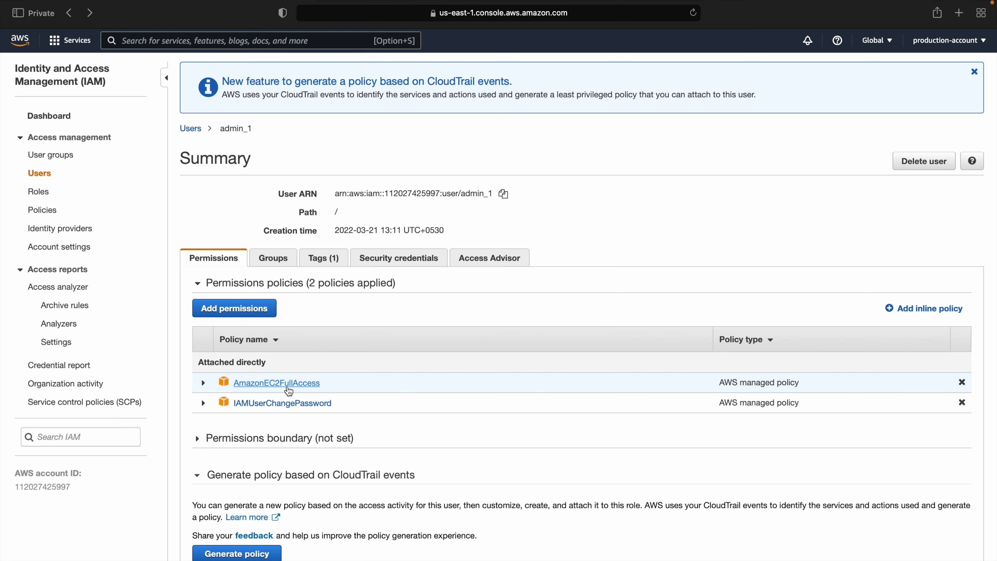
Step: Return to the Users list through the Users breadcrumb
{"action": "left_click", "coordinate": [194, 131]}
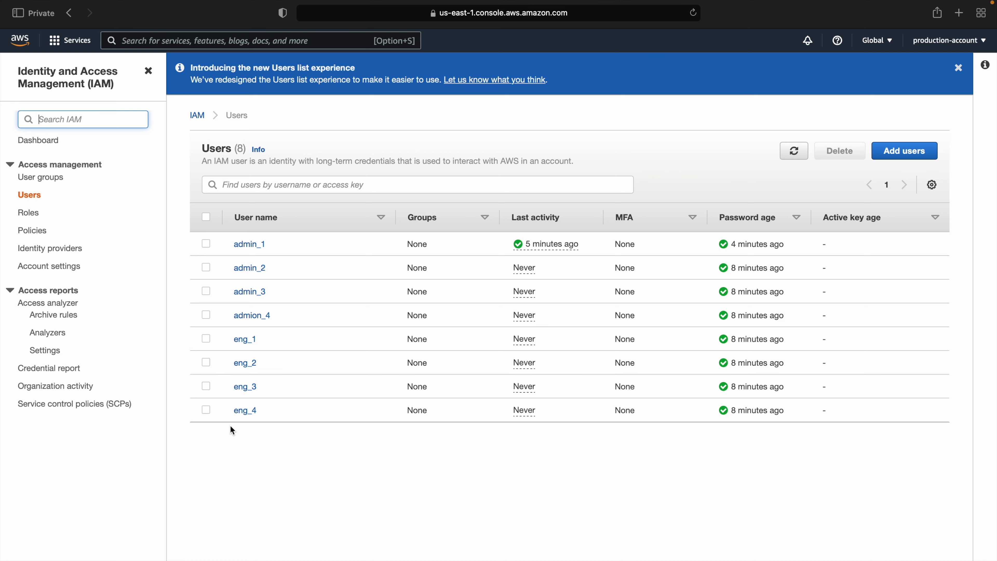
Step: Start a new user group named application_team
{"action": "left_click", "coordinate": [47, 178]}
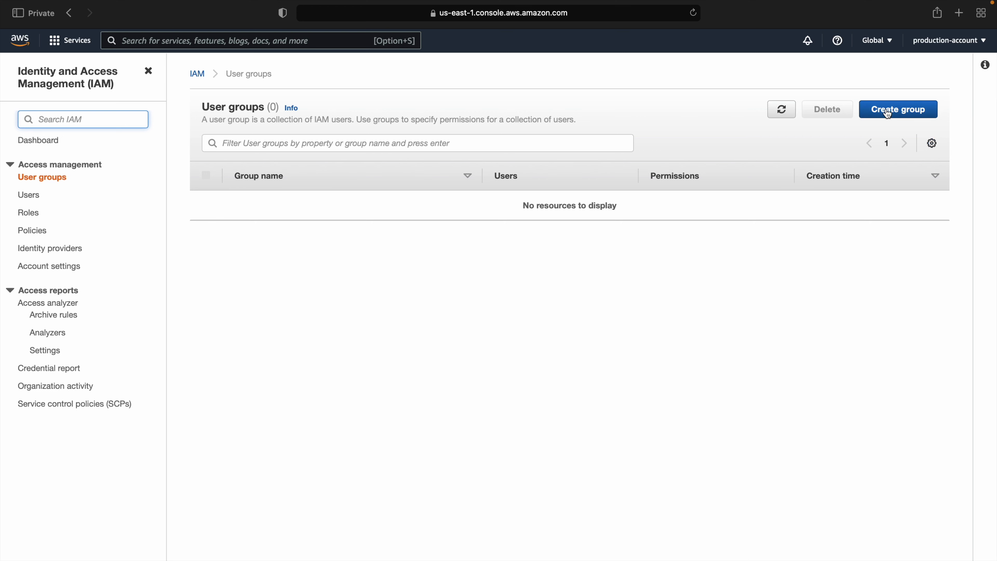
{"action": "left_click", "coordinate": [887, 110]}
{"action": "left_click", "coordinate": [210, 206]}
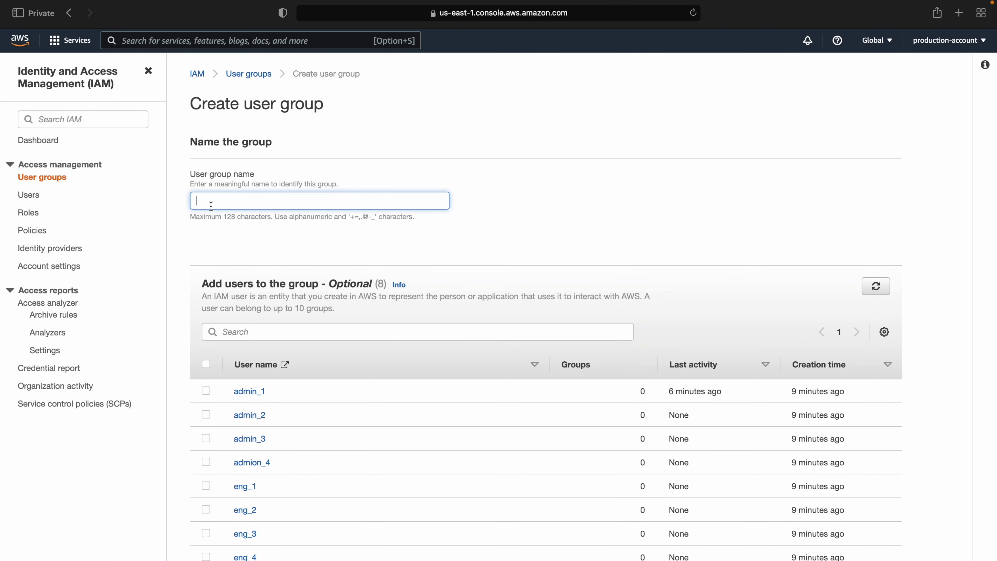
{"action": "type", "text": "applic"}
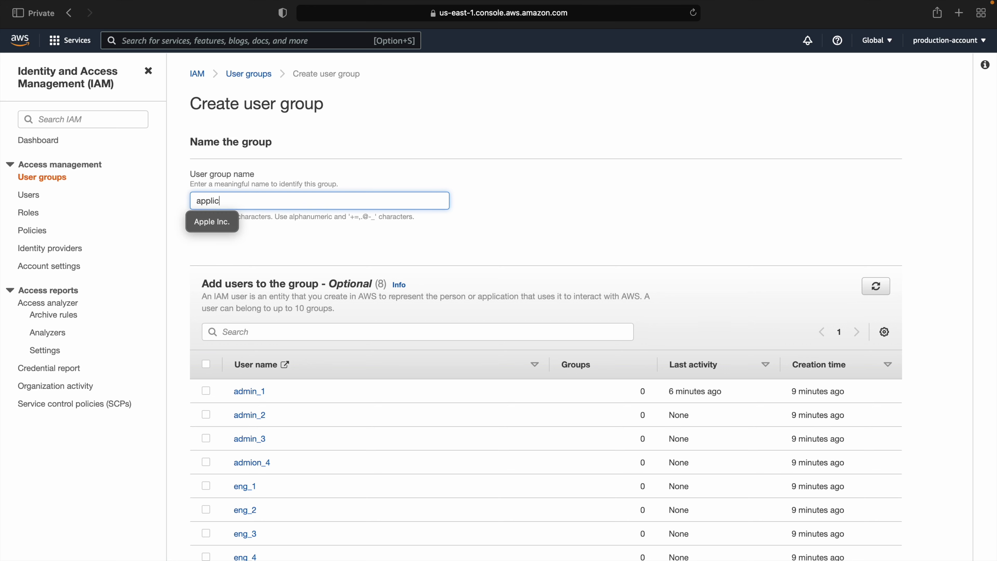
{"action": "type", "text": "ation_team"}
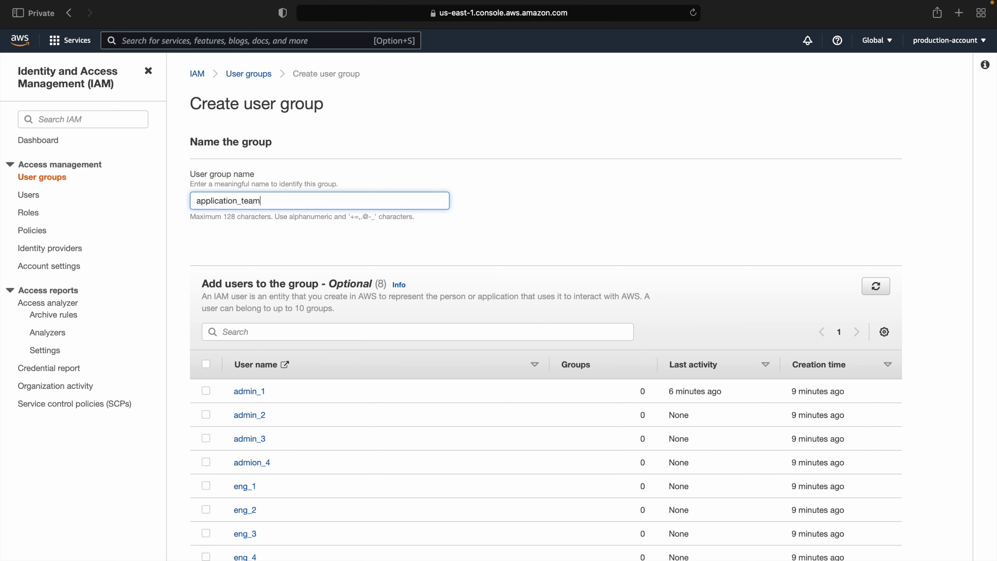
Step: Add admin_1, admin_2, admin_3 and admion_4 as group members
{"action": "scroll", "coordinate": [278, 217], "scroll_direction": "down", "scroll_amount": 4}
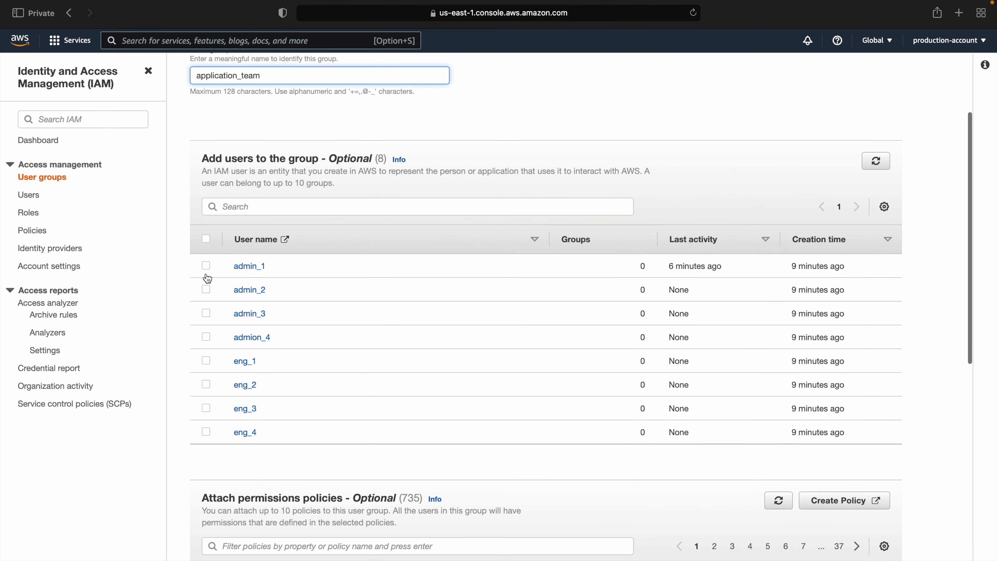
{"action": "left_click", "coordinate": [206, 266]}
{"action": "left_click", "coordinate": [206, 289]}
{"action": "left_click", "coordinate": [206, 313]}
{"action": "left_click", "coordinate": [206, 337]}
{"action": "scroll", "coordinate": [414, 399], "scroll_direction": "down", "scroll_amount": 8}
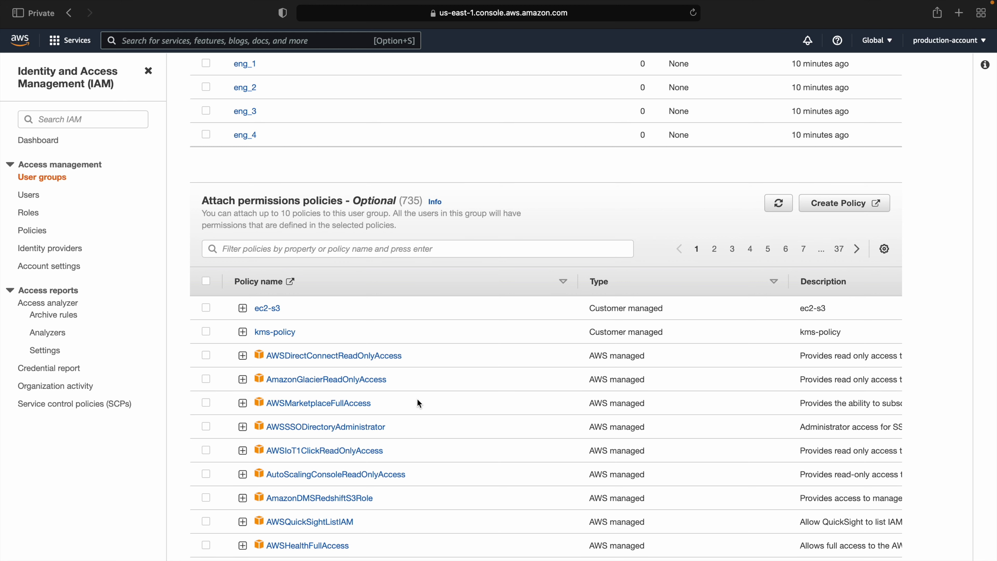
{"action": "scroll", "coordinate": [417, 399], "scroll_direction": "up", "scroll_amount": 11}
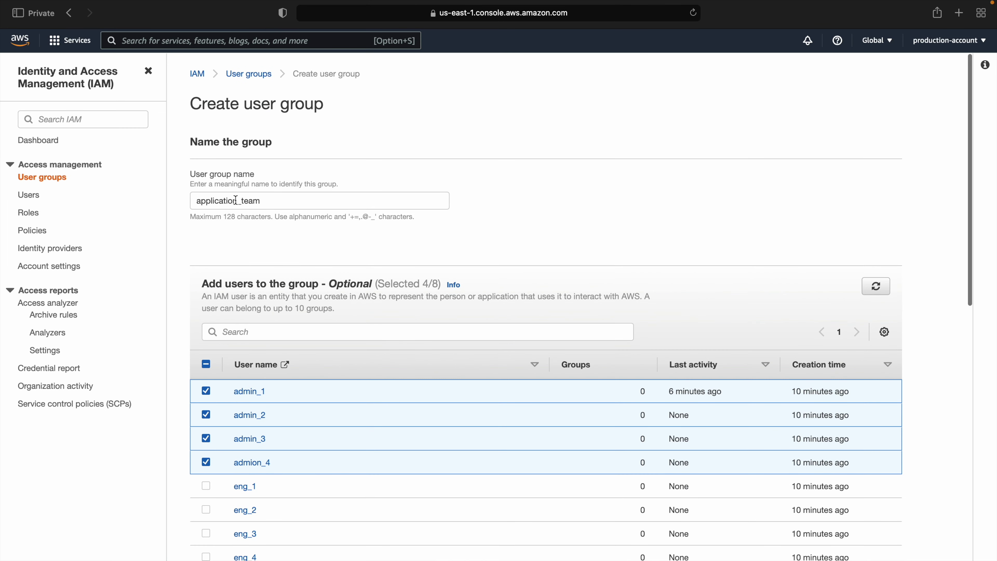
{"action": "scroll", "coordinate": [244, 425], "scroll_direction": "down", "scroll_amount": 3}
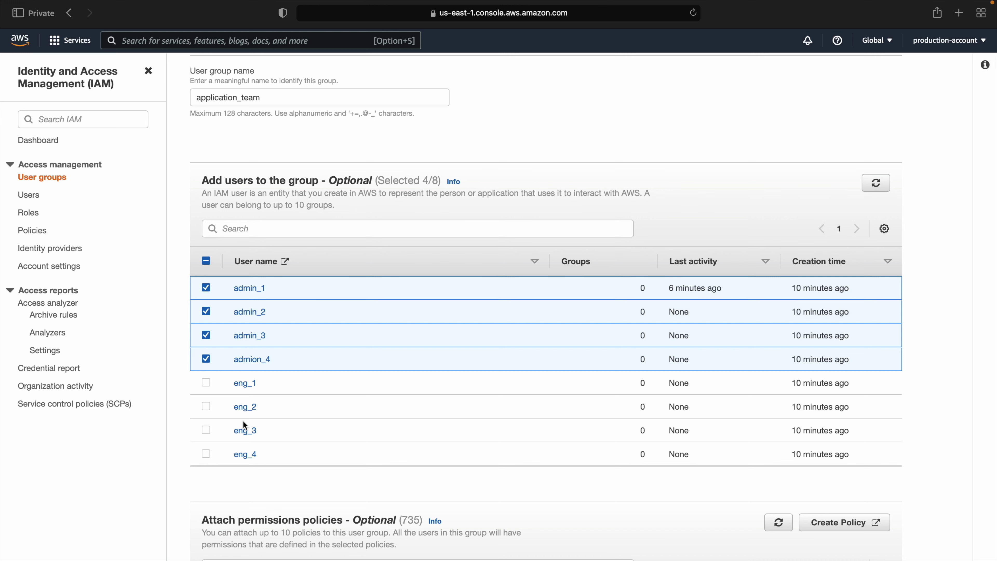
{"action": "scroll", "coordinate": [243, 421], "scroll_direction": "up", "scroll_amount": 3}
{"action": "scroll", "coordinate": [243, 421], "scroll_direction": "down", "scroll_amount": 9}
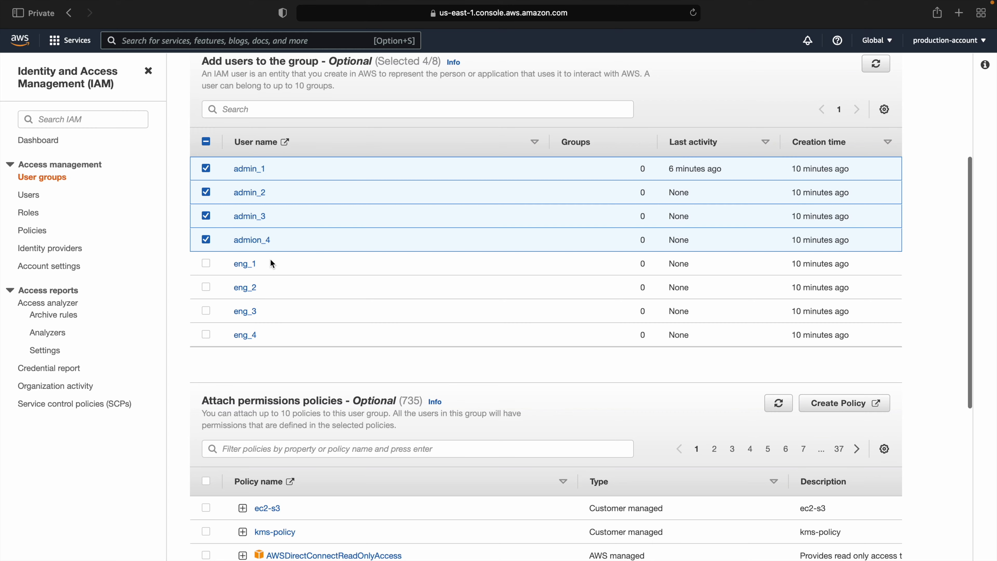
{"action": "scroll", "coordinate": [272, 264], "scroll_direction": "down", "scroll_amount": 6}
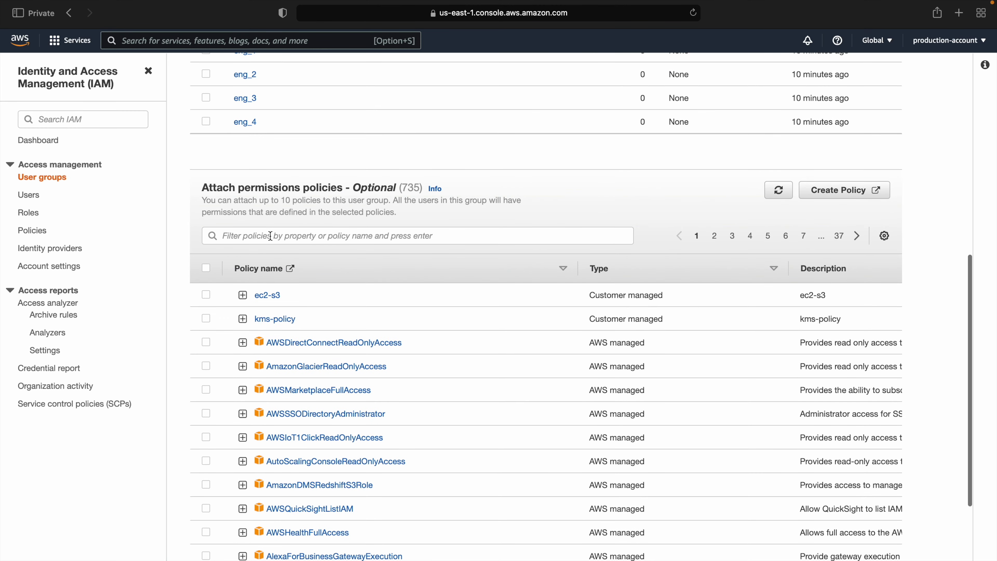
Step: Filter policies by 'ec2' and select AmazonEC2FullAccess for application_team
{"action": "left_click", "coordinate": [271, 235]}
{"action": "type", "text": "ec2"}
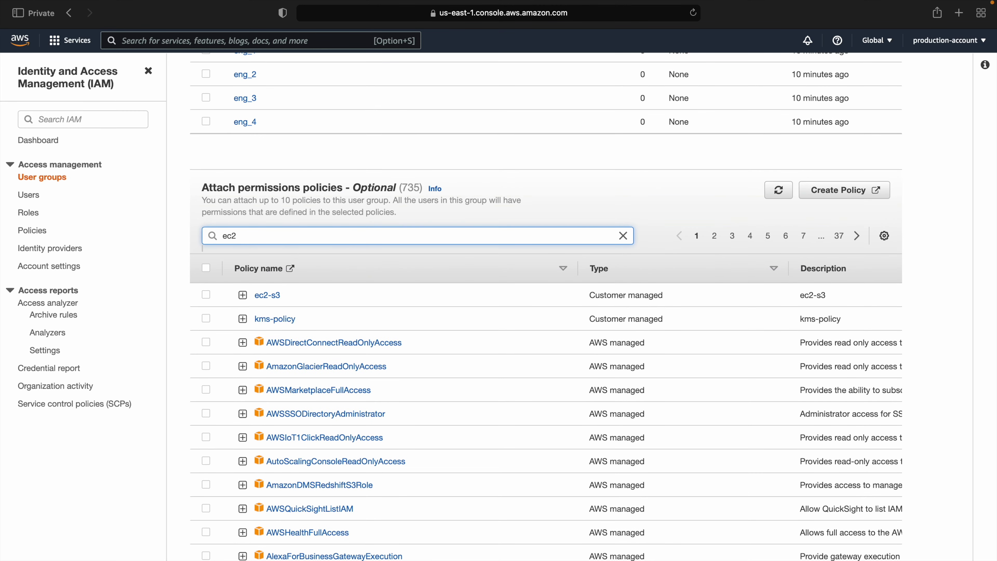
{"action": "key", "text": "Return"}
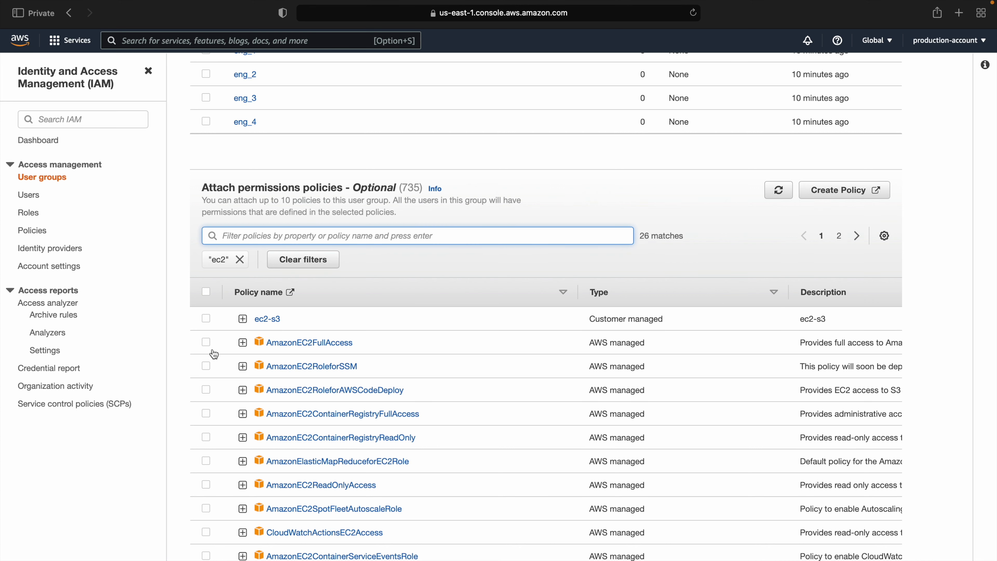
{"action": "left_click", "coordinate": [206, 343]}
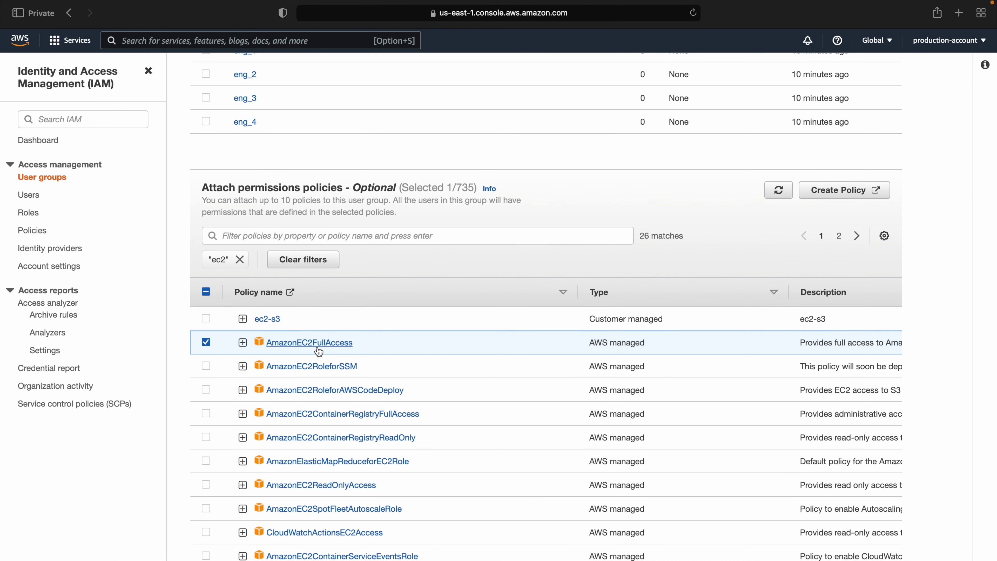
{"action": "scroll", "coordinate": [319, 352], "scroll_direction": "down", "scroll_amount": 6}
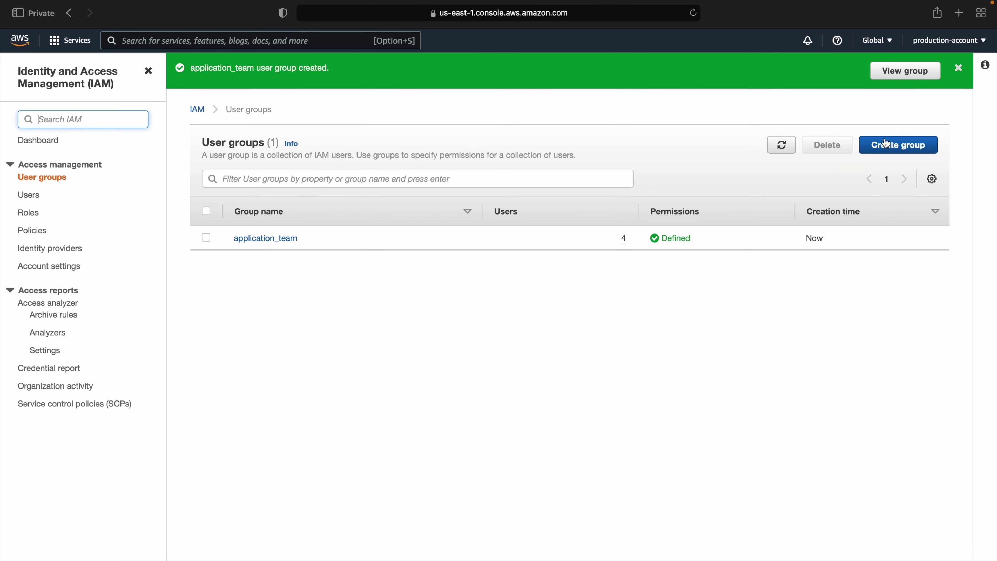
Step: Start group infrastructure_team with members eng_1, eng_2, eng_3 and eng_4
{"action": "left_click", "coordinate": [886, 144]}
{"action": "left_click", "coordinate": [294, 200]}
{"action": "type", "text": "infrastructure_team"}
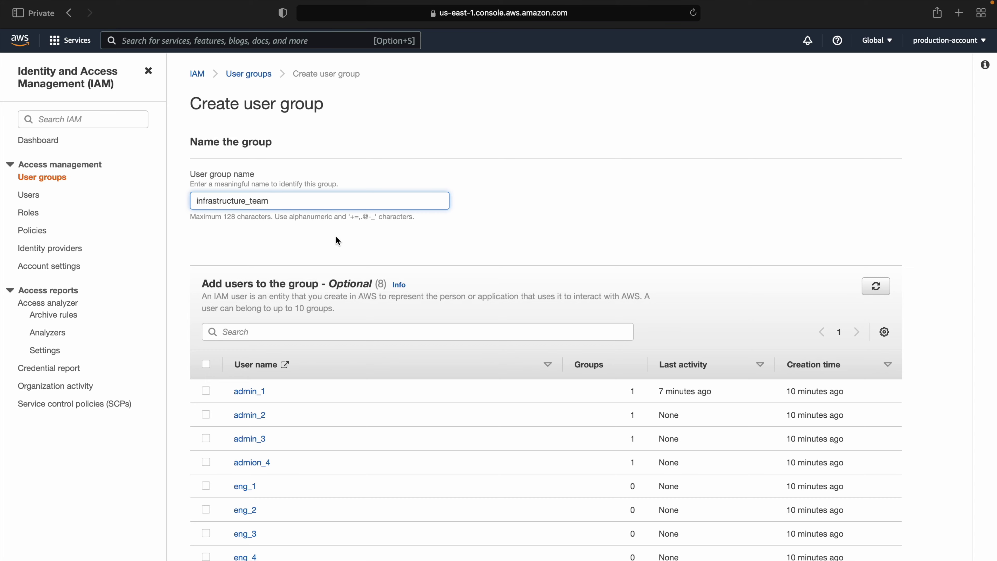
{"action": "scroll", "coordinate": [216, 408], "scroll_direction": "down", "scroll_amount": 5}
{"action": "left_click", "coordinate": [206, 314]}
{"action": "left_click", "coordinate": [206, 337]}
{"action": "left_click", "coordinate": [207, 361]}
{"action": "left_click", "coordinate": [207, 385]}
Step: Filter policies by 'vpc', select AmazonVPCFullAccess, and create the group
{"action": "scroll", "coordinate": [206, 385], "scroll_direction": "down", "scroll_amount": 5}
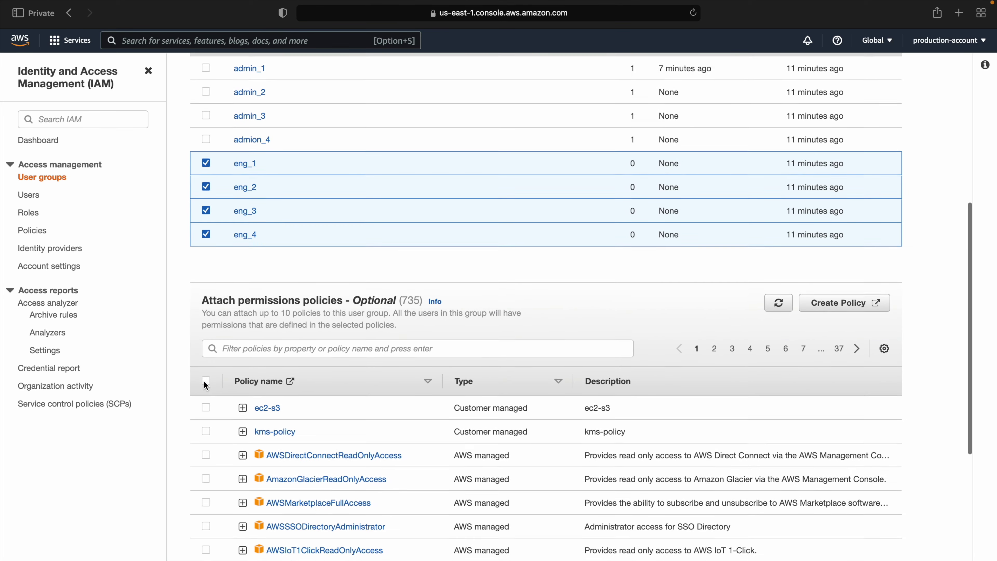
{"action": "left_click", "coordinate": [320, 308]}
{"action": "type", "text": "vpc"}
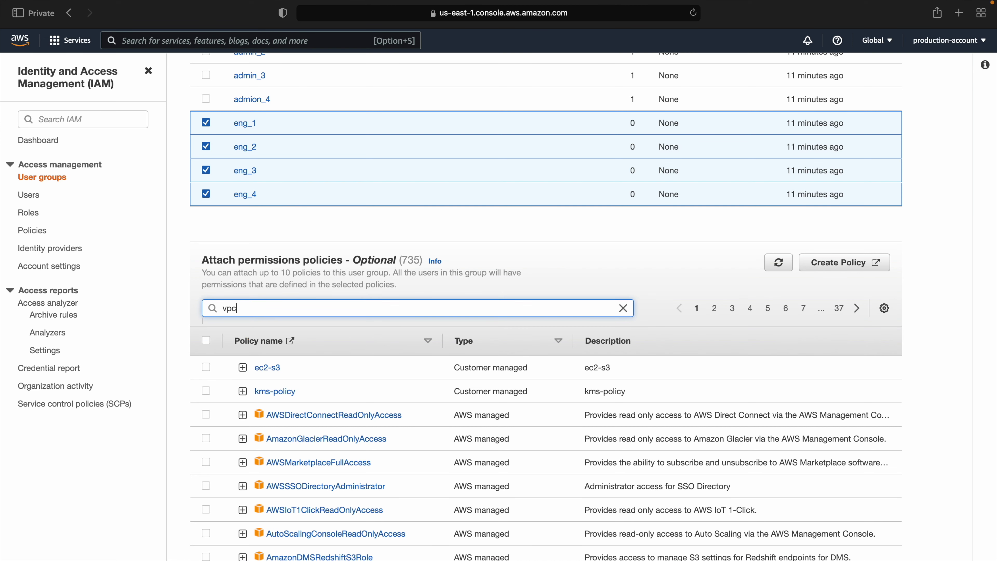
{"action": "key", "text": "Return"}
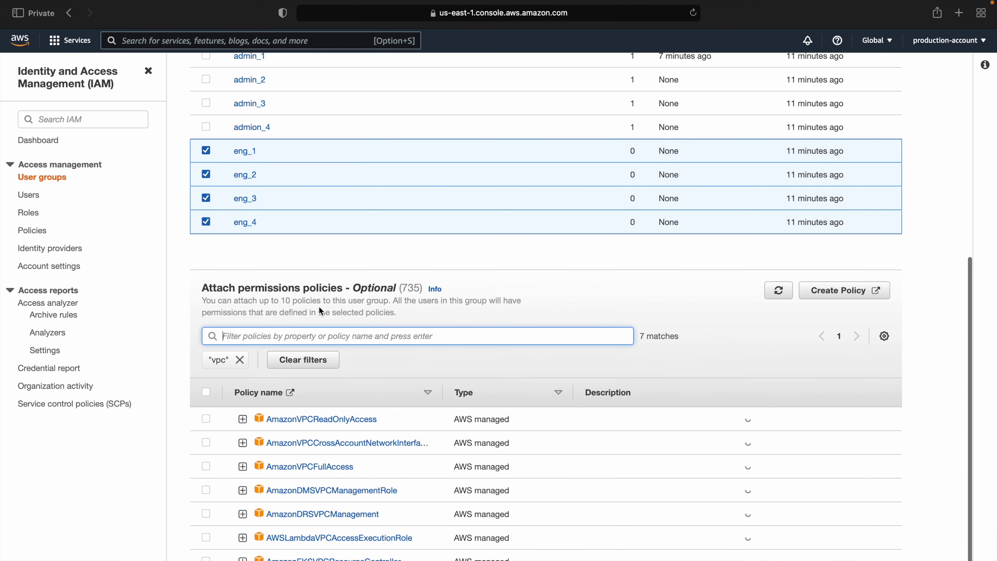
{"action": "left_click", "coordinate": [207, 468]}
{"action": "scroll", "coordinate": [207, 475], "scroll_direction": "down", "scroll_amount": 1}
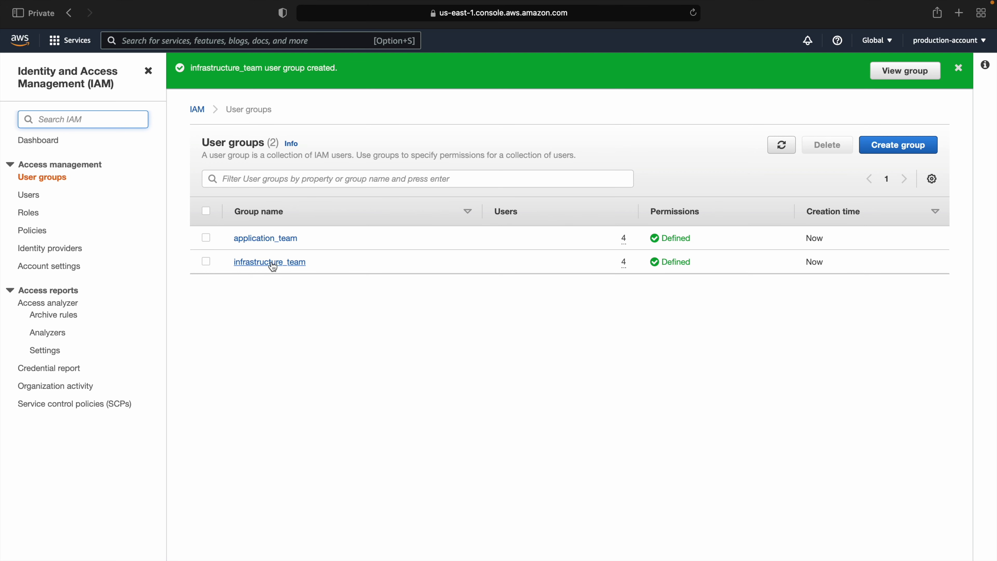
{"action": "key", "text": "ctrl+Left"}
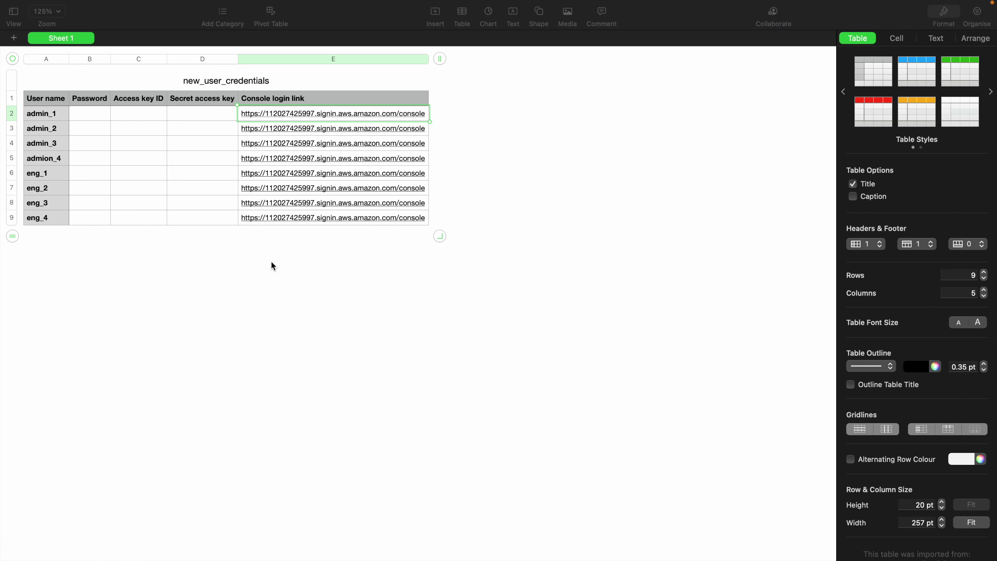
Step: Open eng_1's console login link from the credentials table
{"action": "left_click", "coordinate": [59, 184]}
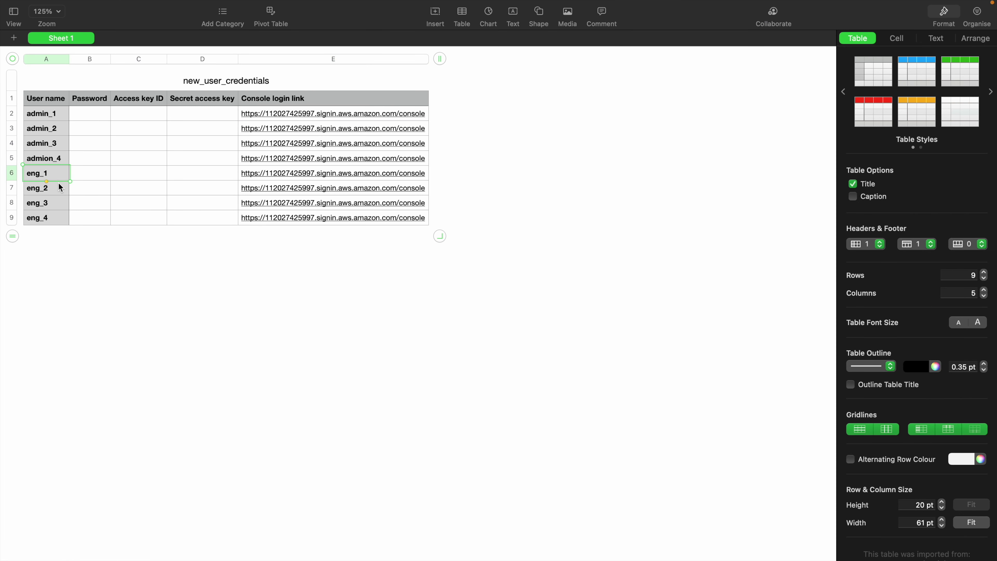
{"action": "left_click", "coordinate": [351, 173]}
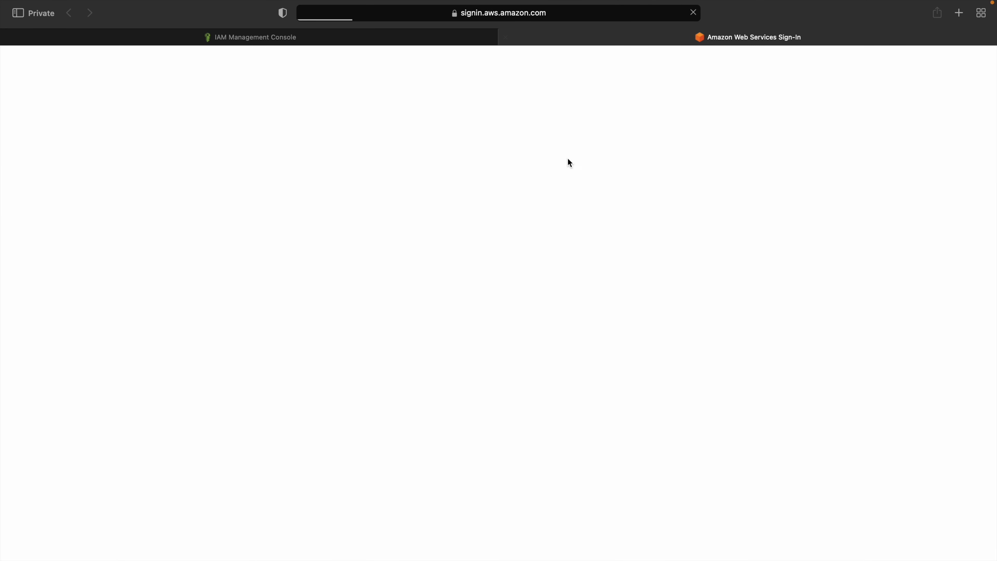
Step: Sign in as eng_1 with the temporary password
{"action": "left_click", "coordinate": [216, 225]}
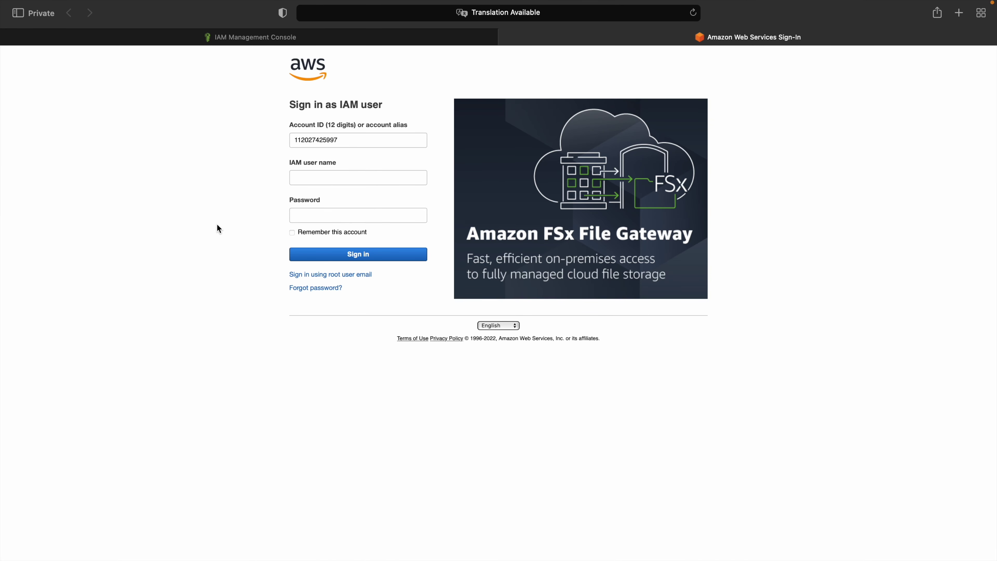
{"action": "left_click", "coordinate": [322, 180]}
{"action": "type", "text": "eng_1"}
{"action": "key", "text": "Tab"}
{"action": "type", "text": "•••••••••••"}
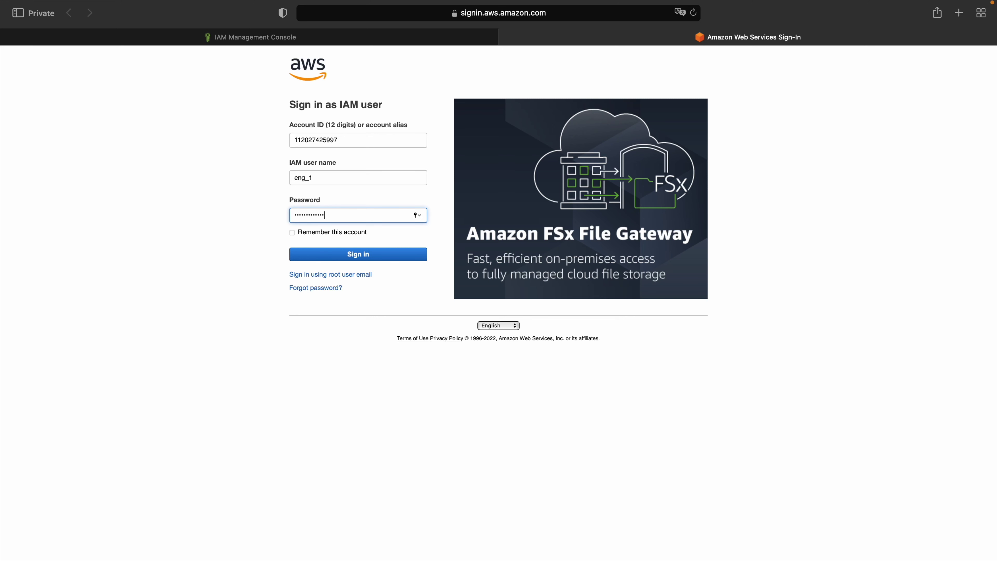
{"action": "left_click", "coordinate": [317, 254]}
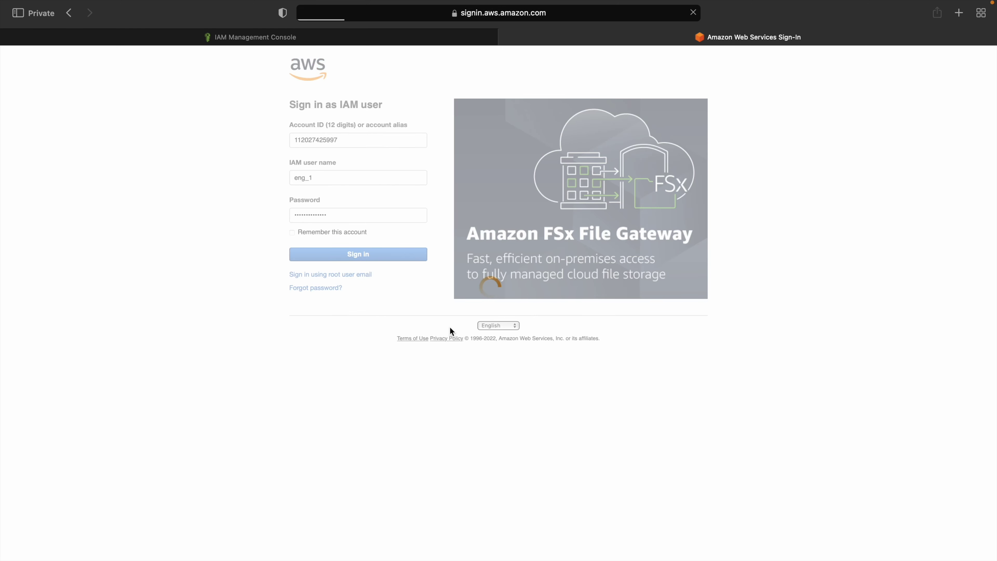
Step: Enter the old password and a new password, then confirm the change
{"action": "left_click", "coordinate": [462, 136]}
{"action": "type", "text": "•••••••••••••"}
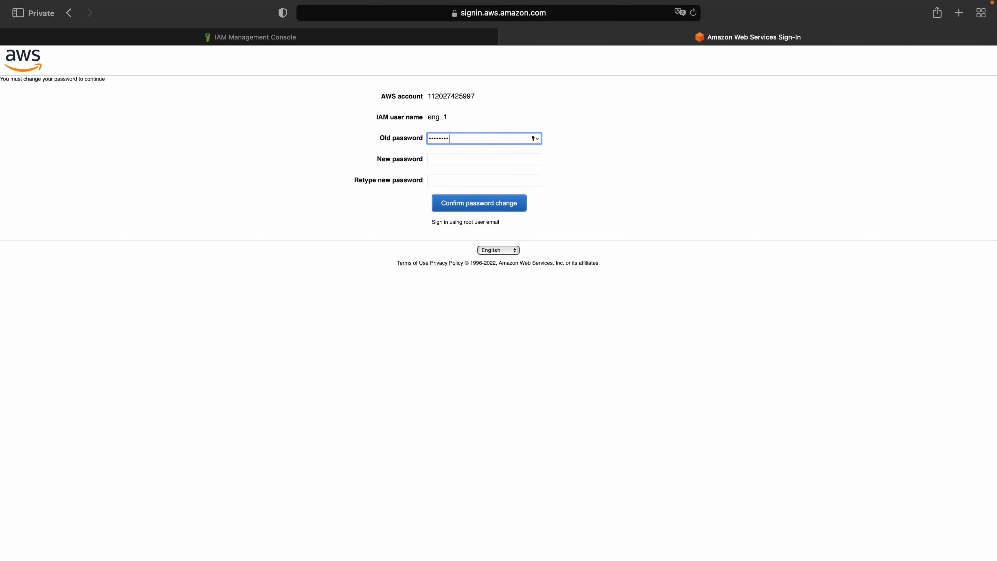
{"action": "type", "text": "•"}
{"action": "left_click", "coordinate": [483, 162]}
{"action": "type", "text": "••••••"}
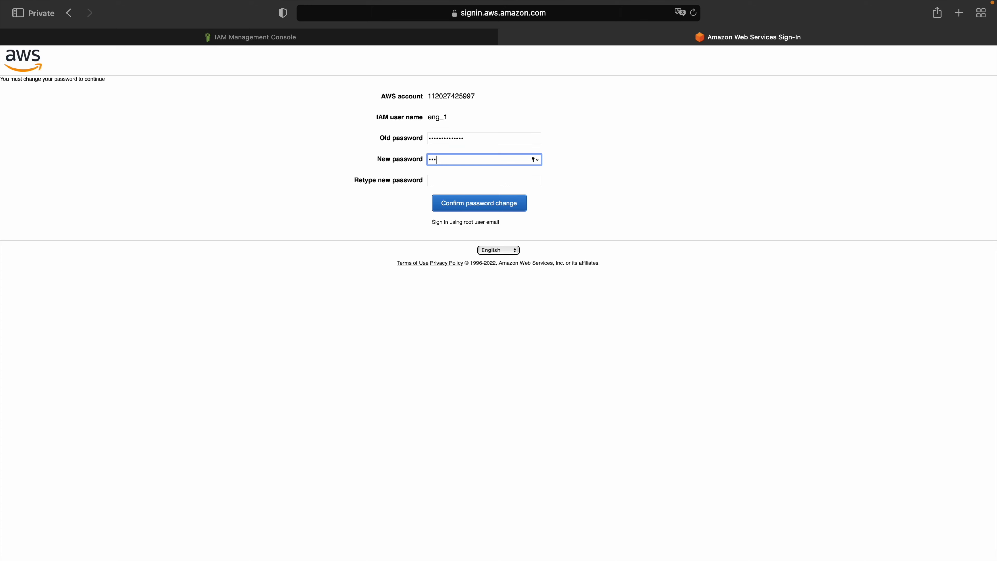
{"action": "type", "text": "•••"}
{"action": "left_click", "coordinate": [512, 183]}
{"action": "type", "text": "•••••••••"}
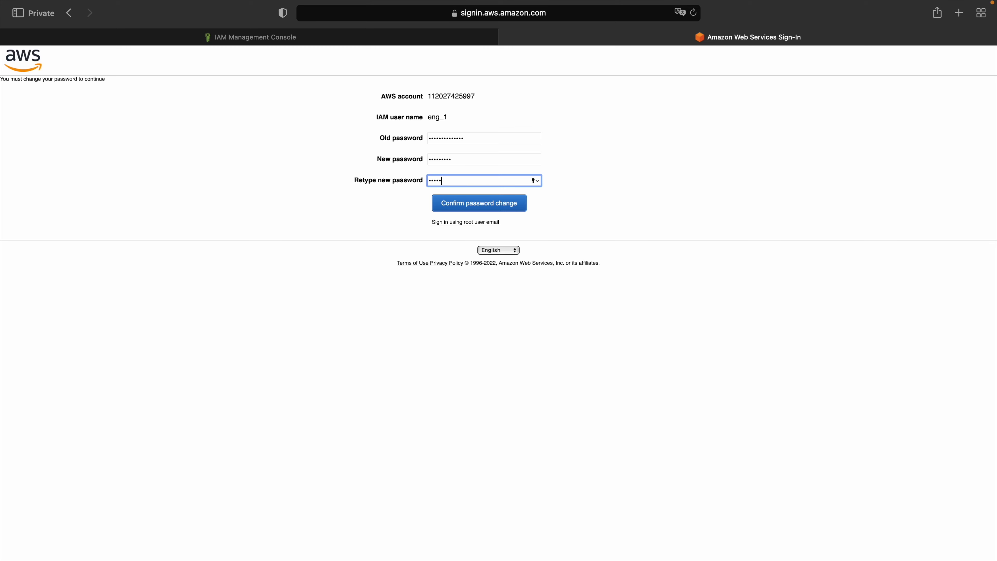
{"action": "left_click", "coordinate": [521, 203]}
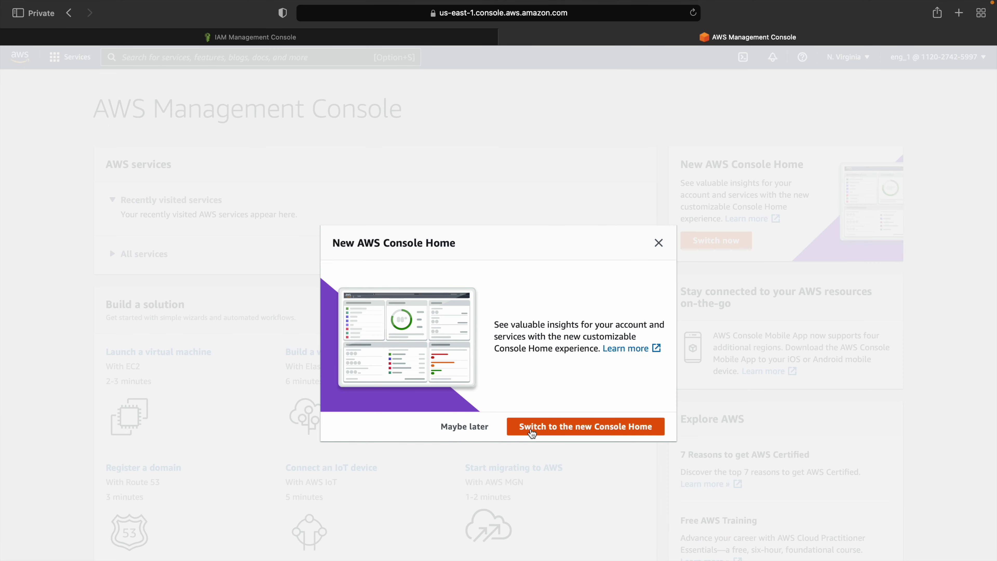
Step: Switch to the new Console Home, dismiss the tour tip, and check eng_1's account details
{"action": "left_click", "coordinate": [538, 427]}
{"action": "left_click", "coordinate": [217, 168]}
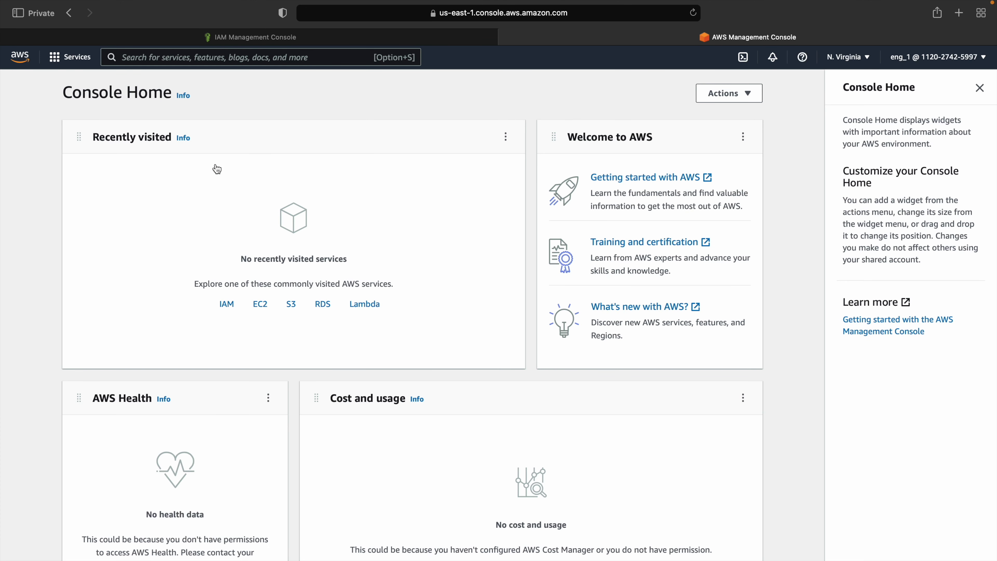
{"action": "left_click", "coordinate": [907, 65]}
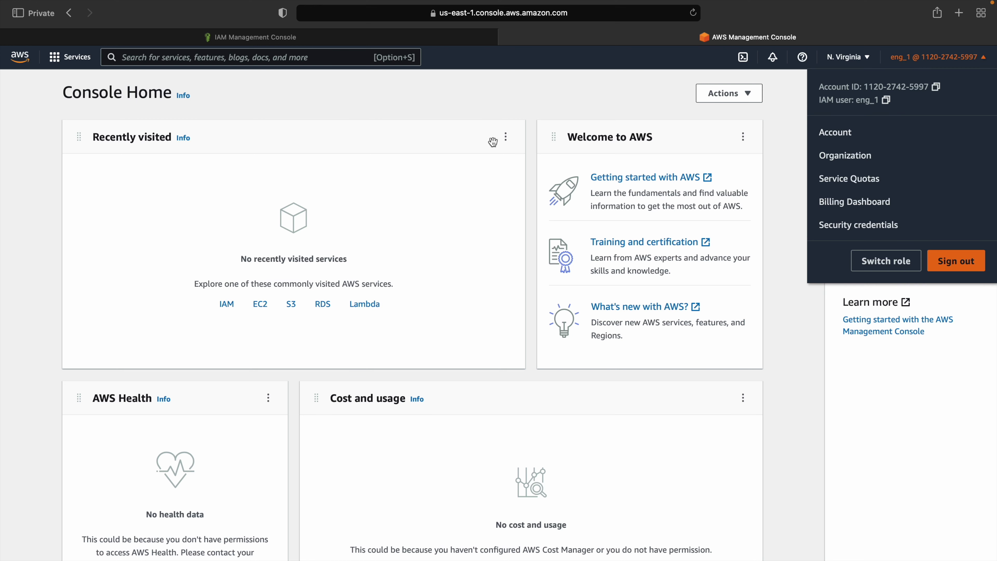
{"action": "left_click", "coordinate": [410, 132]}
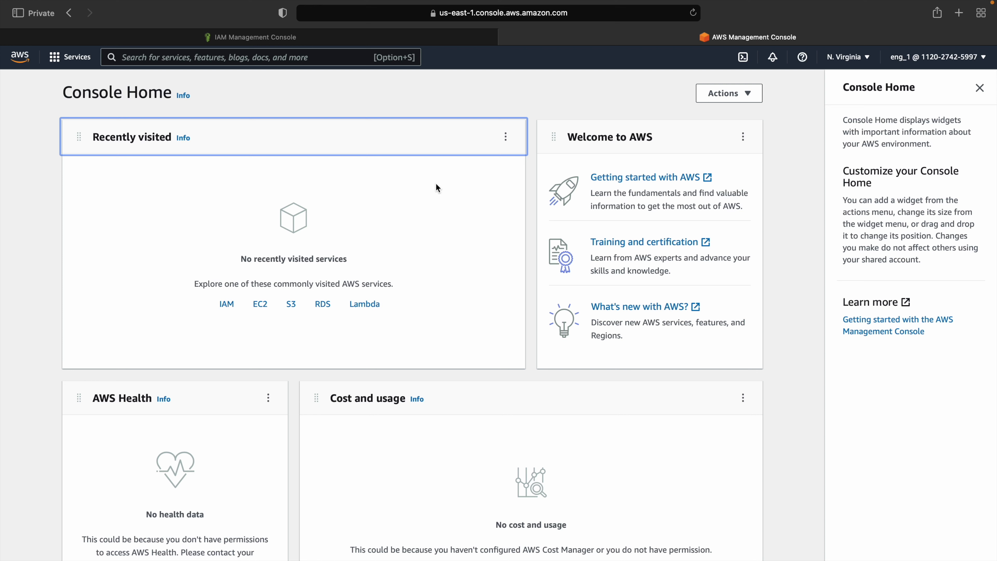
Step: Open the VPC console and browse the Your VPCs, Route Tables and Security Groups lists
{"action": "left_click", "coordinate": [194, 60]}
{"action": "type", "text": "vpc"}
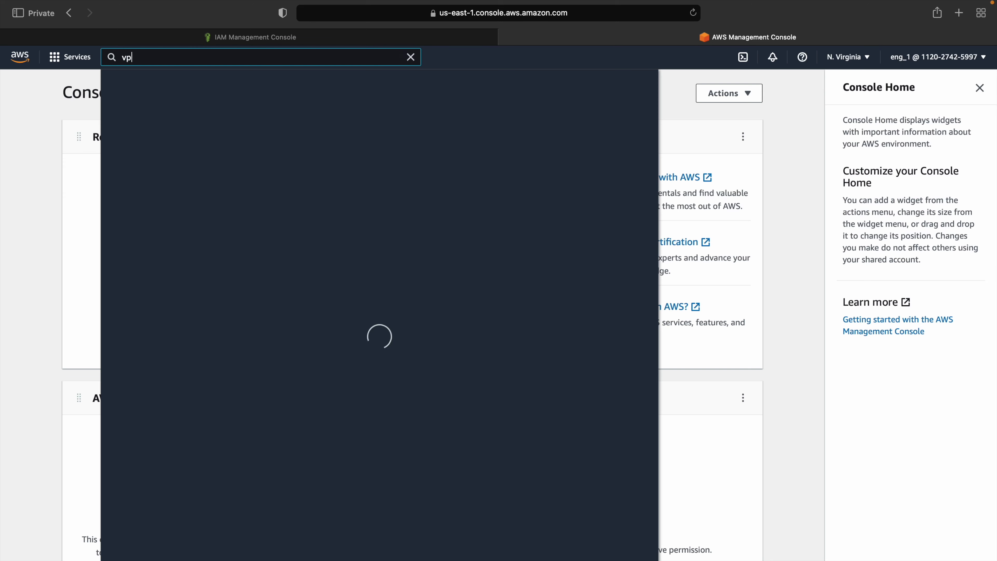
{"action": "left_click", "coordinate": [300, 149]}
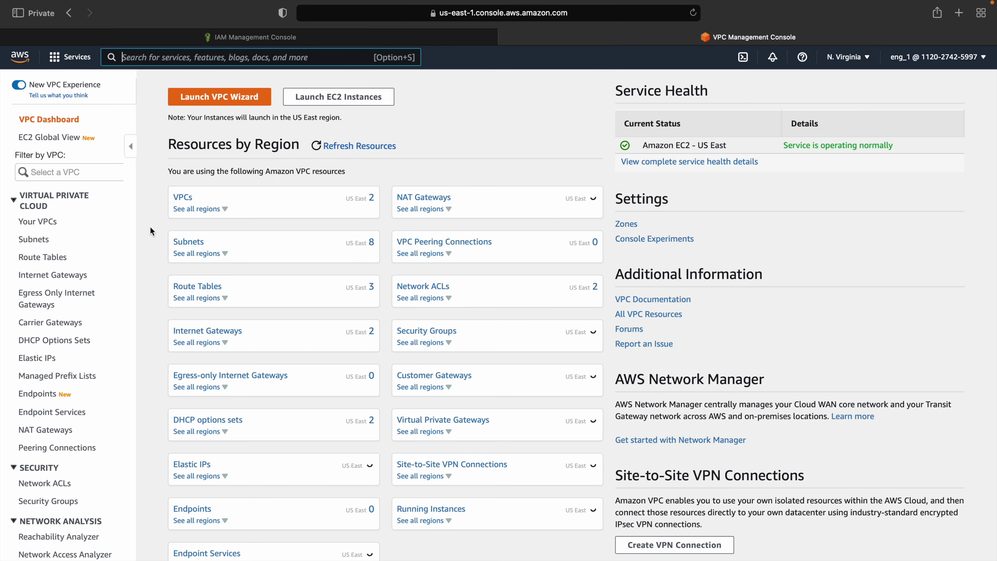
{"action": "left_click", "coordinate": [39, 222]}
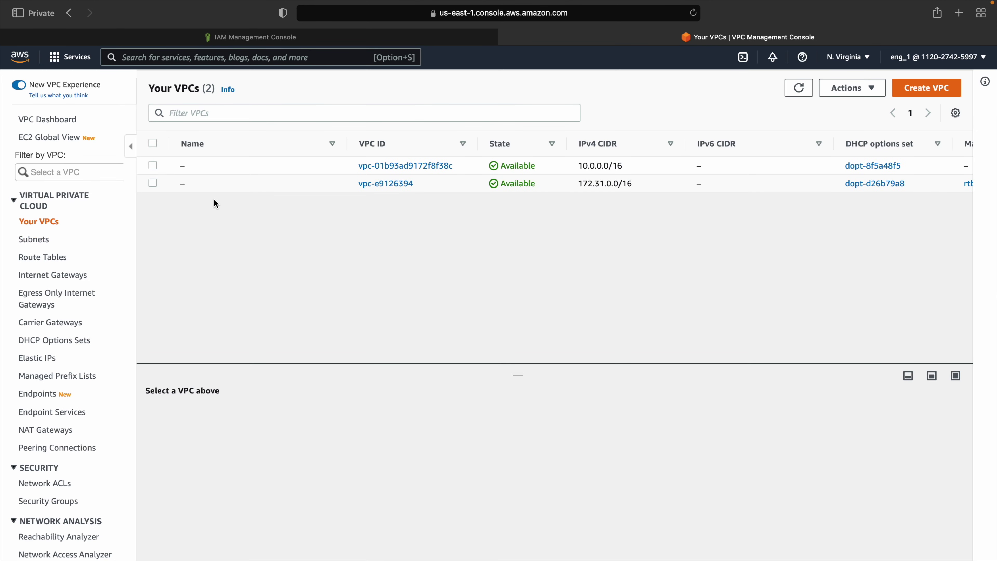
{"action": "left_click", "coordinate": [35, 256]}
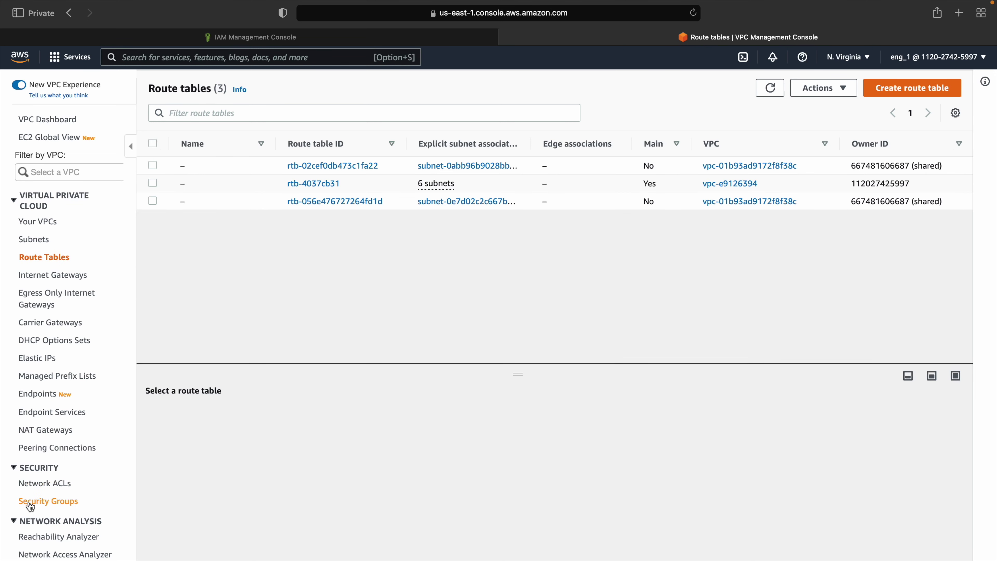
{"action": "left_click", "coordinate": [48, 502]}
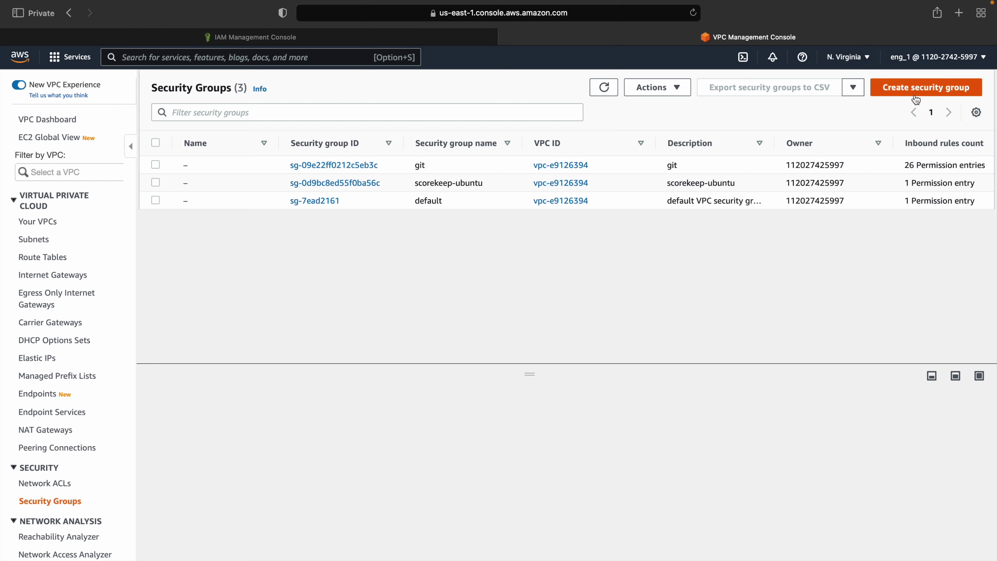
Step: Create a security group named delete_later, copying the name into its description
{"action": "left_click", "coordinate": [927, 88]}
{"action": "left_click", "coordinate": [124, 222]}
{"action": "type", "text": "dlsec"}
{"action": "key", "text": "BackSpace"}
{"action": "key", "text": "BackSpace"}
{"action": "key", "text": "BackSpace"}
{"action": "key", "text": "BackSpace"}
{"action": "type", "text": "elete_later"}
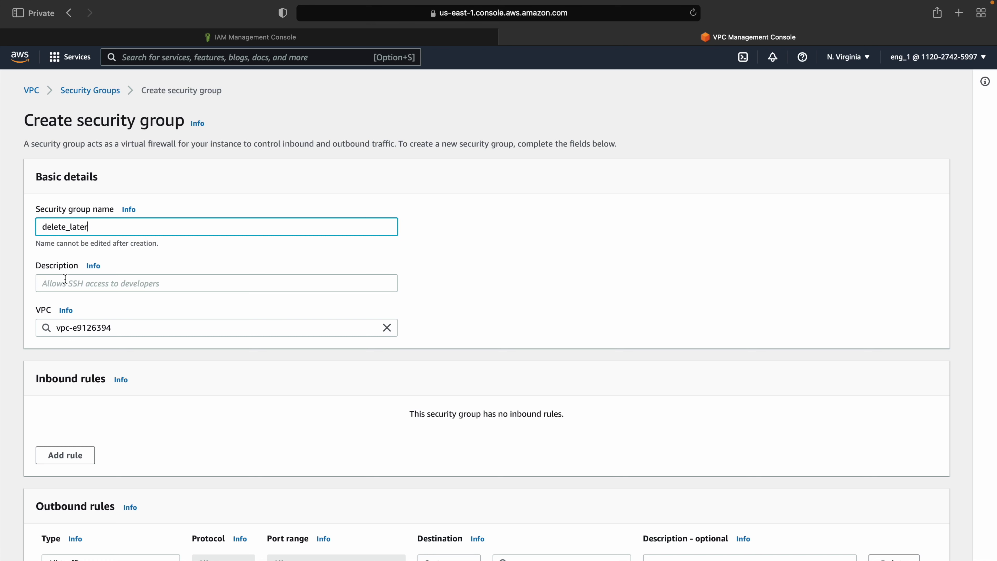
{"action": "key", "text": "super+a"}
{"action": "key", "text": "super+c"}
{"action": "left_click", "coordinate": [83, 283]}
{"action": "key", "text": "super+v"}
{"action": "scroll", "coordinate": [204, 311], "scroll_direction": "down", "scroll_amount": 6}
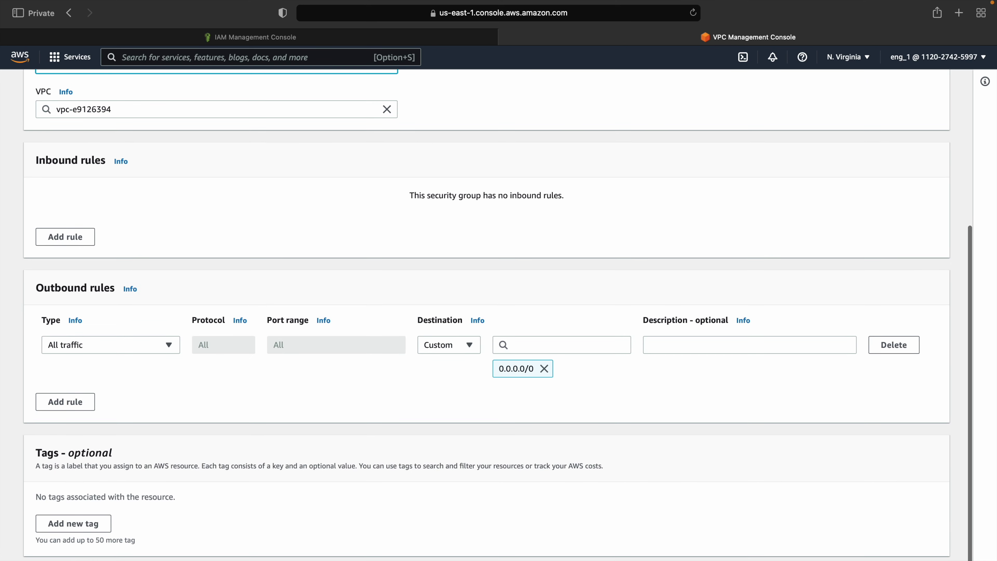
{"action": "key", "text": "Return"}
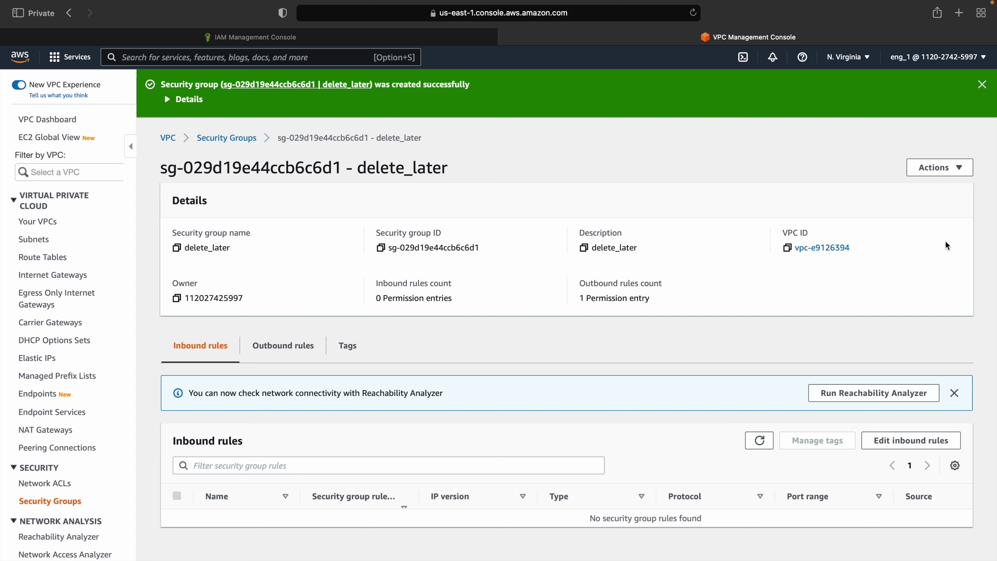
Step: Delete the delete_later security group and dismiss the success banner
{"action": "left_click", "coordinate": [948, 175]}
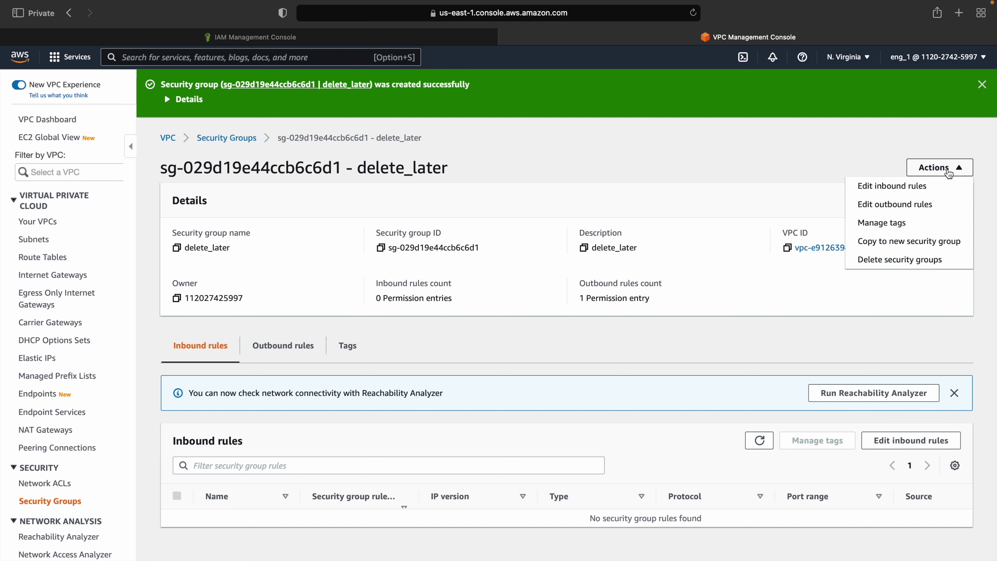
{"action": "left_click", "coordinate": [897, 262]}
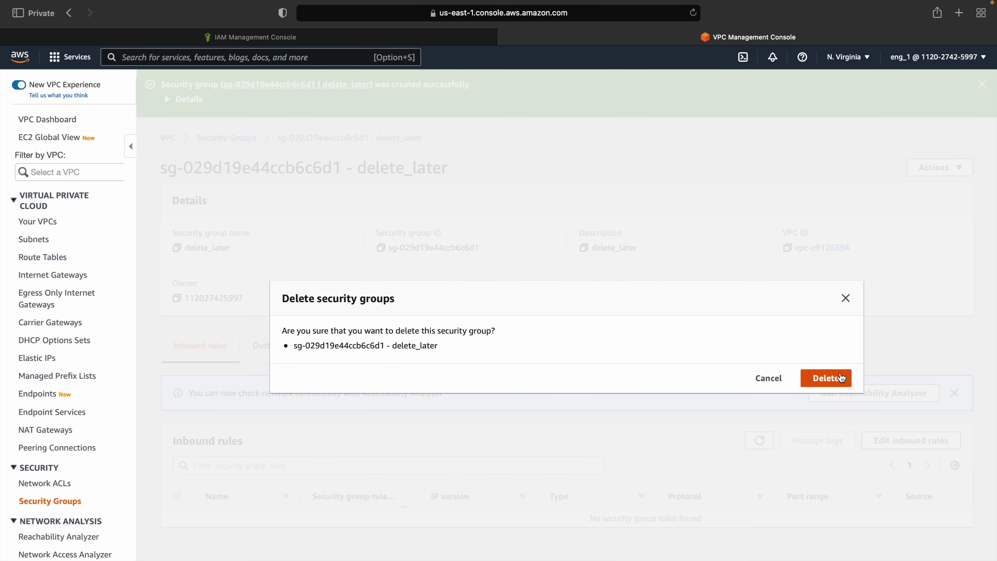
{"action": "left_click", "coordinate": [841, 378]}
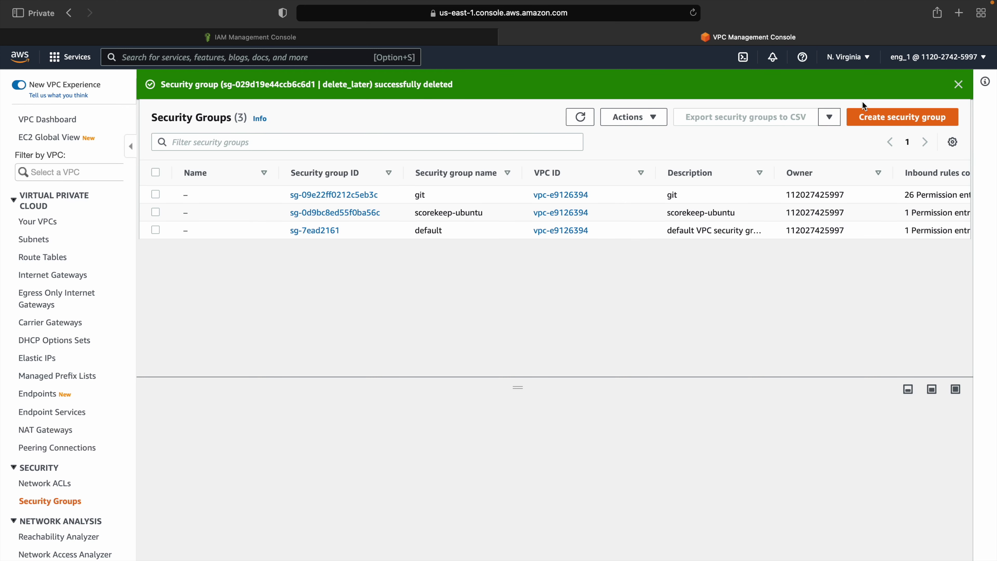
{"action": "left_click", "coordinate": [958, 85]}
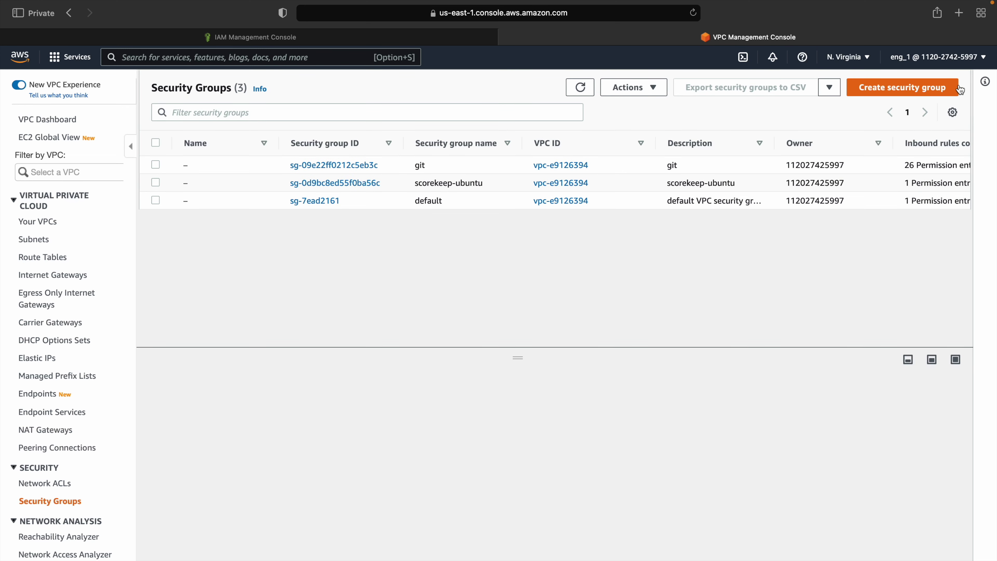
{"action": "left_click", "coordinate": [340, 56]}
Step: Open S3 via the console search and highlight the 'no permissions to list buckets' error
{"action": "type", "text": "s3"}
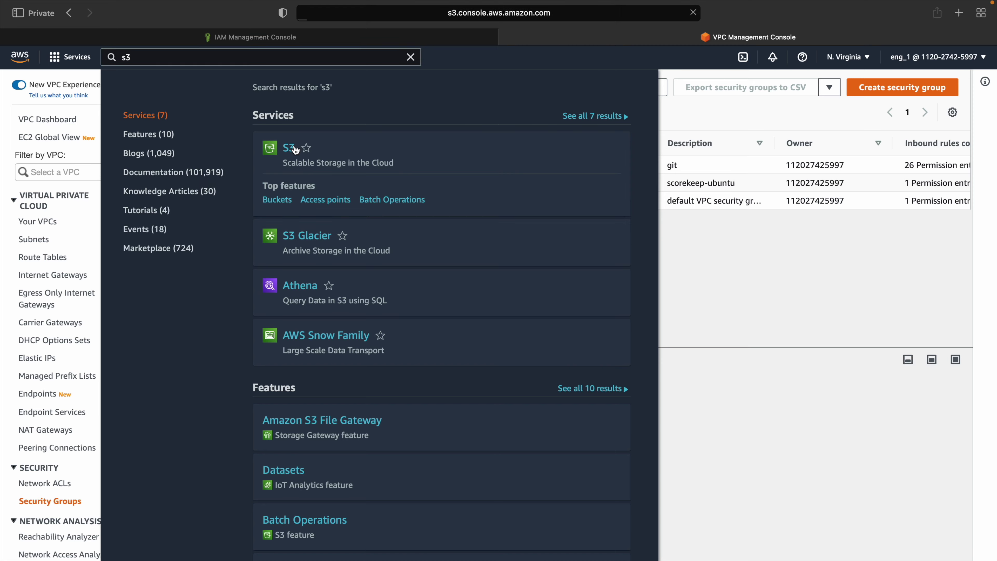
{"action": "left_click", "coordinate": [295, 149]}
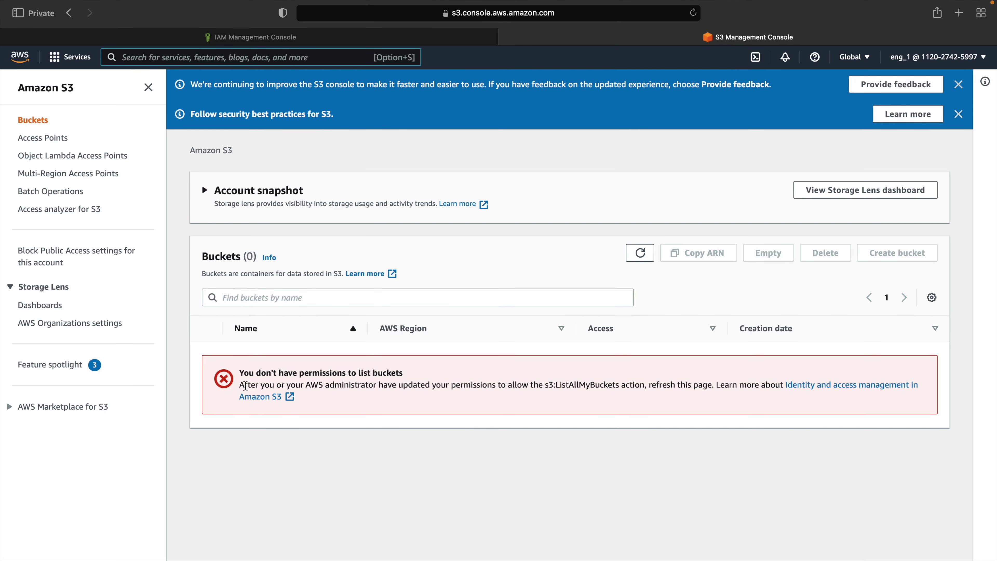
{"action": "left_click_drag", "start_coordinate": [241, 373], "coordinate": [426, 370]}
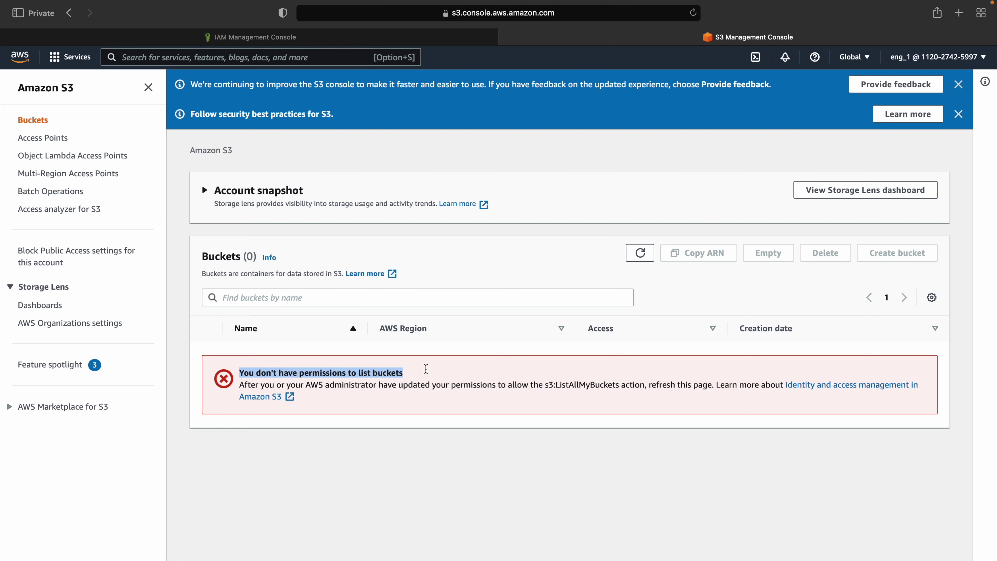
{"action": "left_click", "coordinate": [273, 60]}
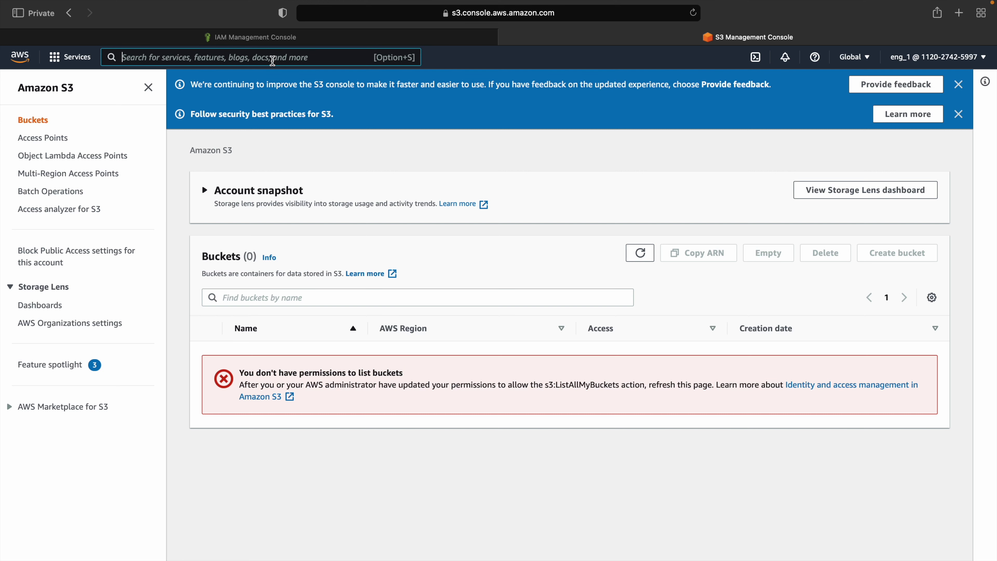
{"action": "left_click", "coordinate": [80, 61]}
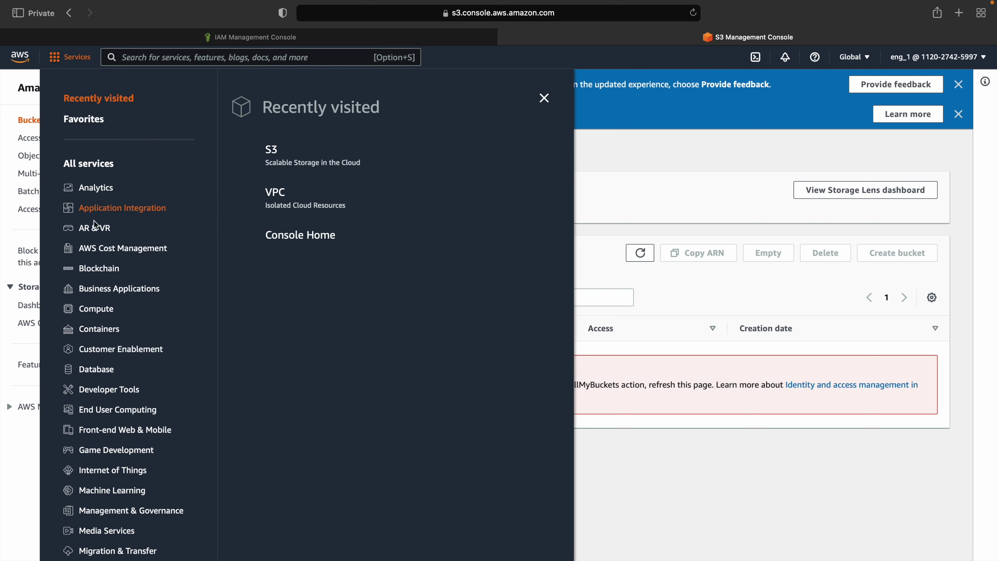
Step: Open DynamoDB from the Database category of the Services menu
{"action": "left_click", "coordinate": [98, 350]}
{"action": "left_click", "coordinate": [100, 370]}
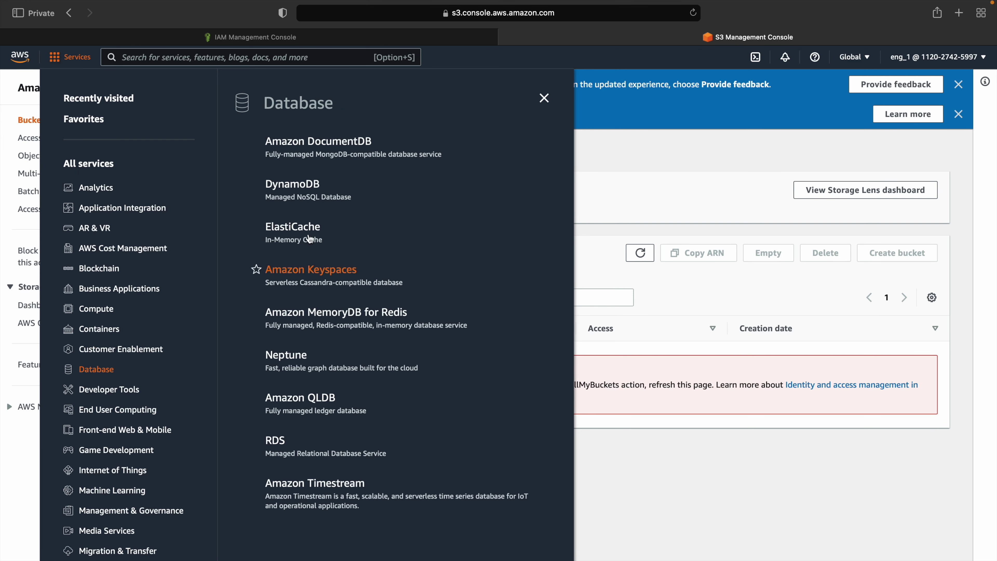
{"action": "left_click", "coordinate": [311, 185]}
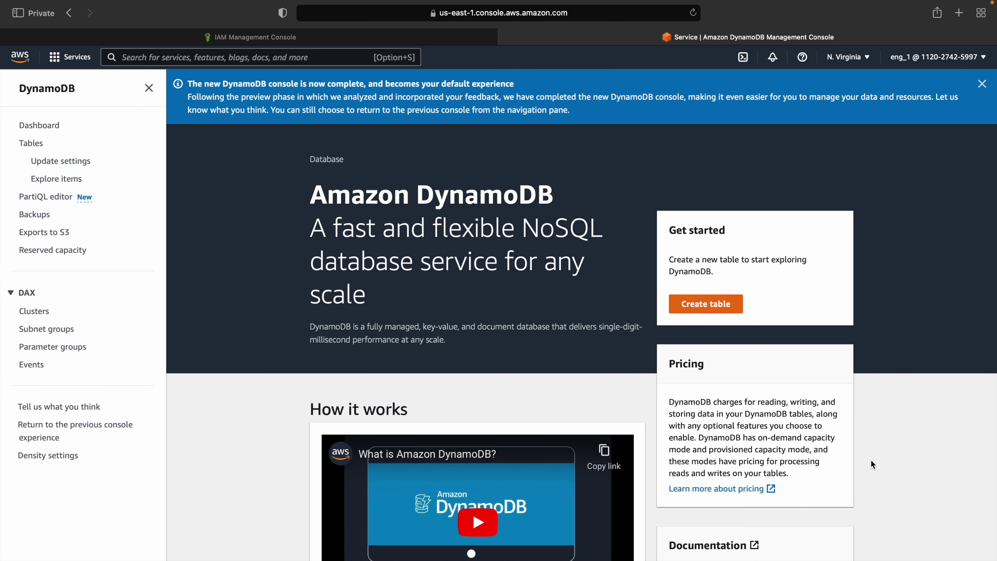
Step: Attempt to create a table with a name, partition key and sort key, and highlight the not-authorized error
{"action": "left_click", "coordinate": [692, 308]}
{"action": "left_click", "coordinate": [87, 289]}
{"action": "type", "text": "abj"}
{"action": "scroll", "coordinate": [194, 376], "scroll_direction": "down", "scroll_amount": 12}
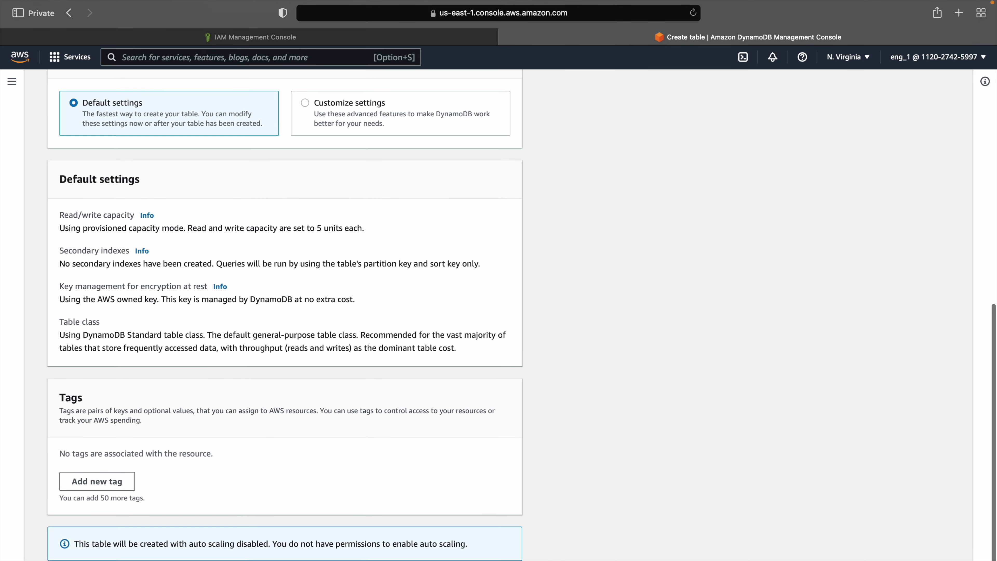
{"action": "scroll", "coordinate": [267, 185], "scroll_direction": "up", "scroll_amount": 12}
{"action": "left_click", "coordinate": [202, 386]}
{"action": "type", "text": "fef"}
{"action": "left_click", "coordinate": [182, 467]}
{"action": "type", "text": "sd"}
{"action": "scroll", "coordinate": [182, 468], "scroll_direction": "down", "scroll_amount": 12}
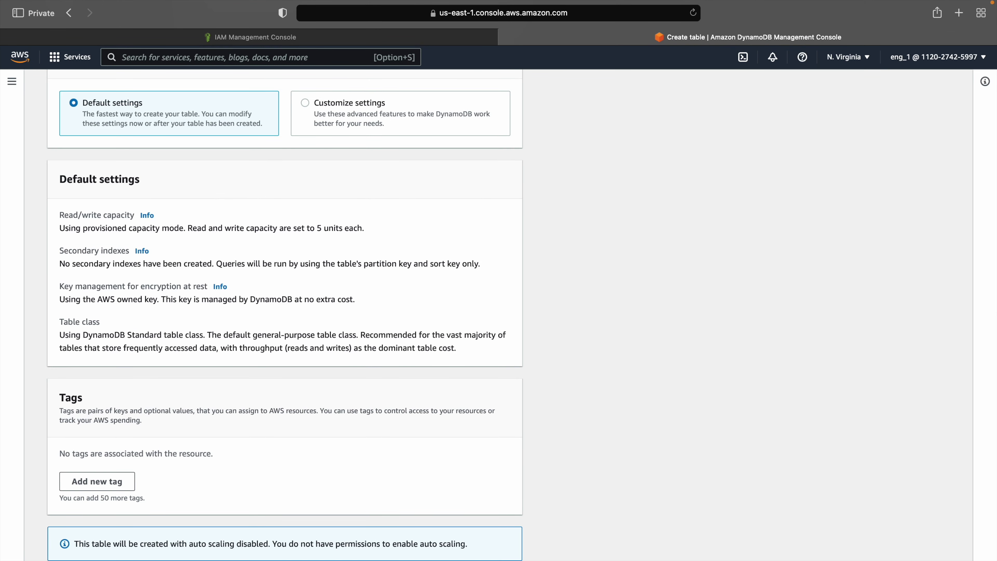
{"action": "key", "text": "Return"}
{"action": "scroll", "coordinate": [398, 425], "scroll_direction": "down", "scroll_amount": 3}
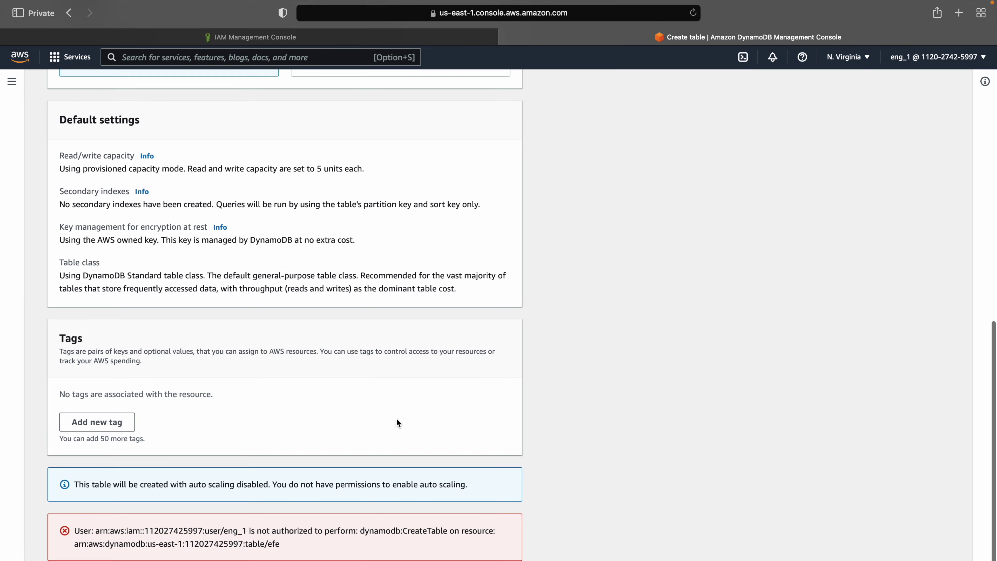
{"action": "left_click_drag", "start_coordinate": [229, 532], "coordinate": [375, 533]}
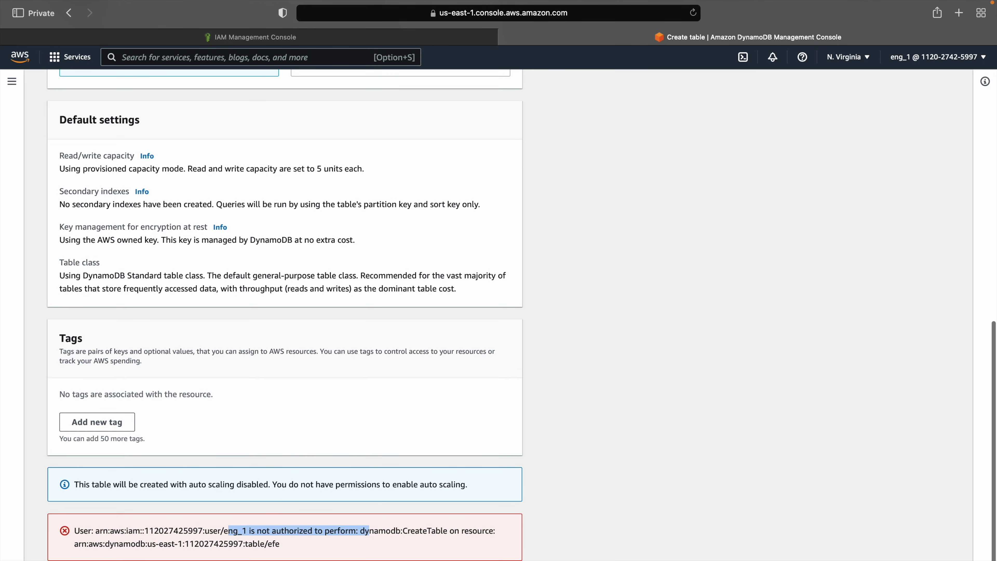